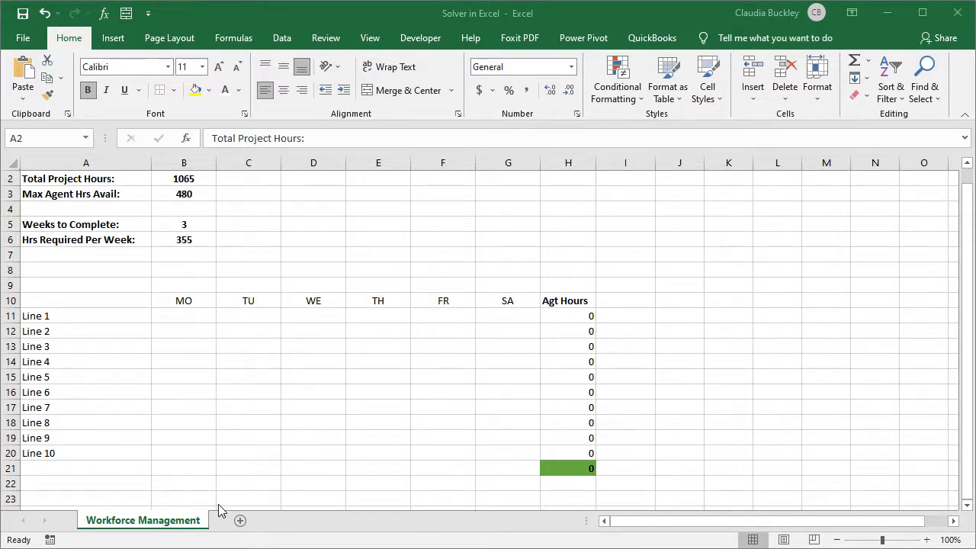
Examine the project hour figures, the Line 1 to Line 10 weekday schedule grid, and the Agt Hours sums with their total
left_click(172, 181)
left_click(176, 224)
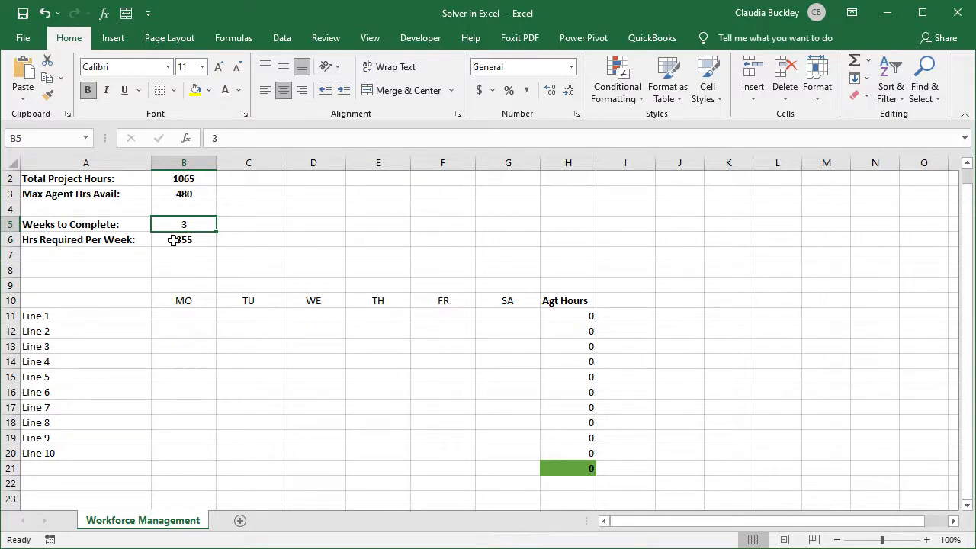
left_click(174, 241)
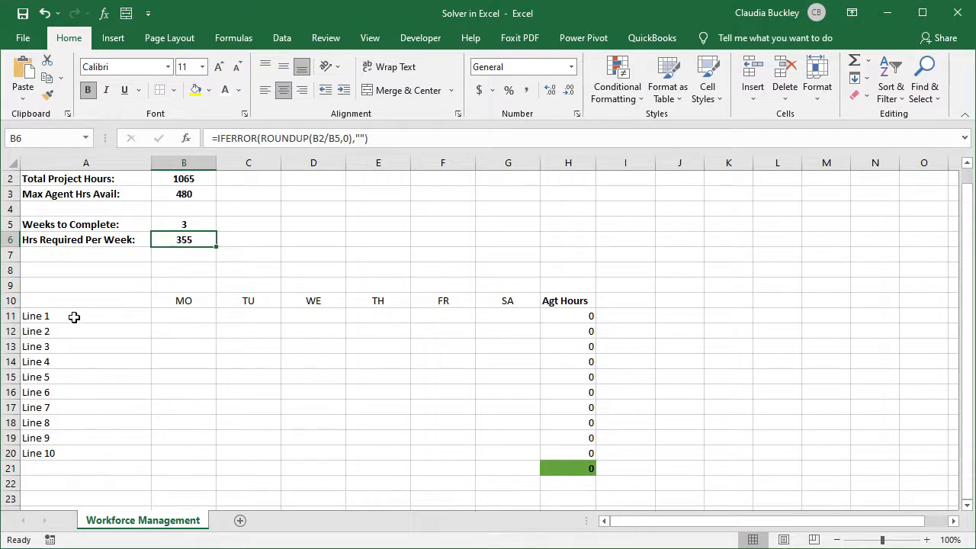
left_click_drag(69, 318, 67, 456)
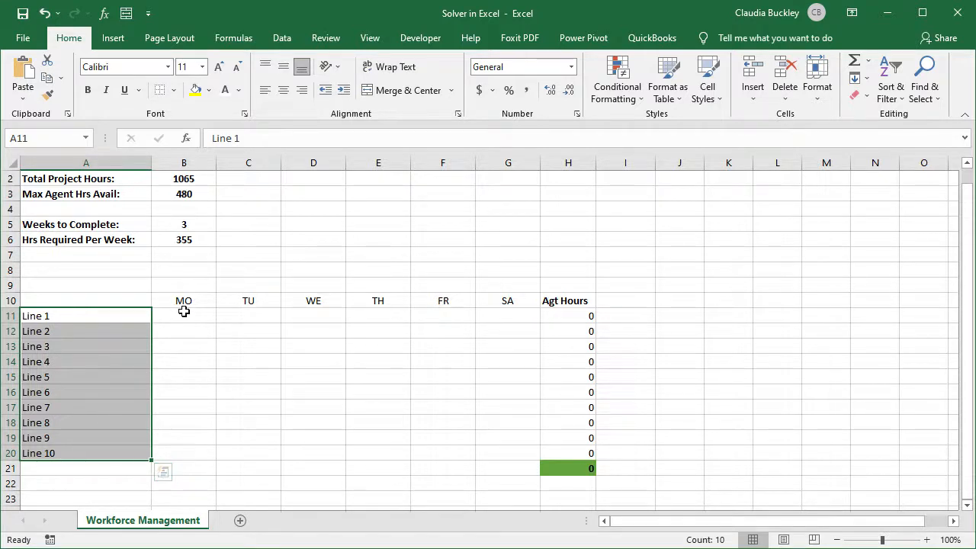
left_click_drag(182, 312, 479, 320)
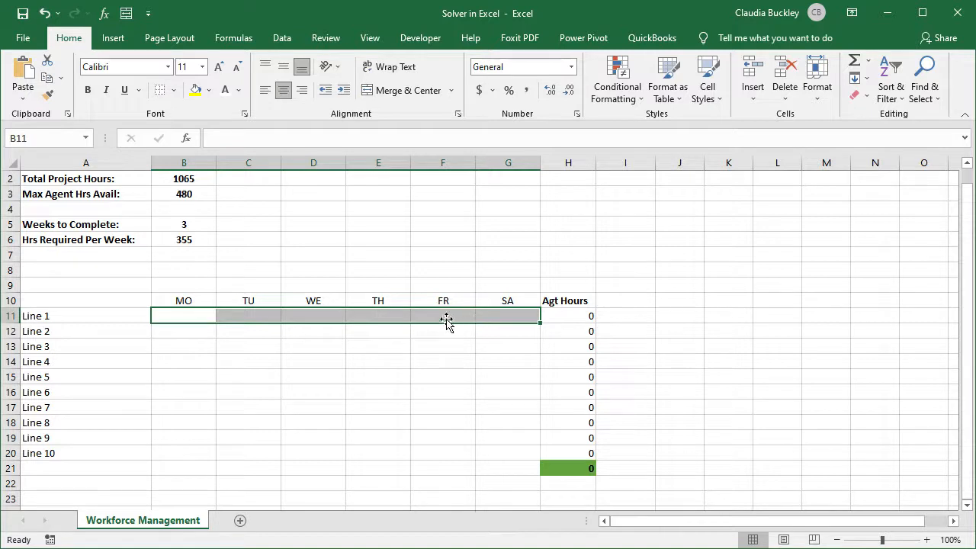
left_click_drag(564, 318, 571, 449)
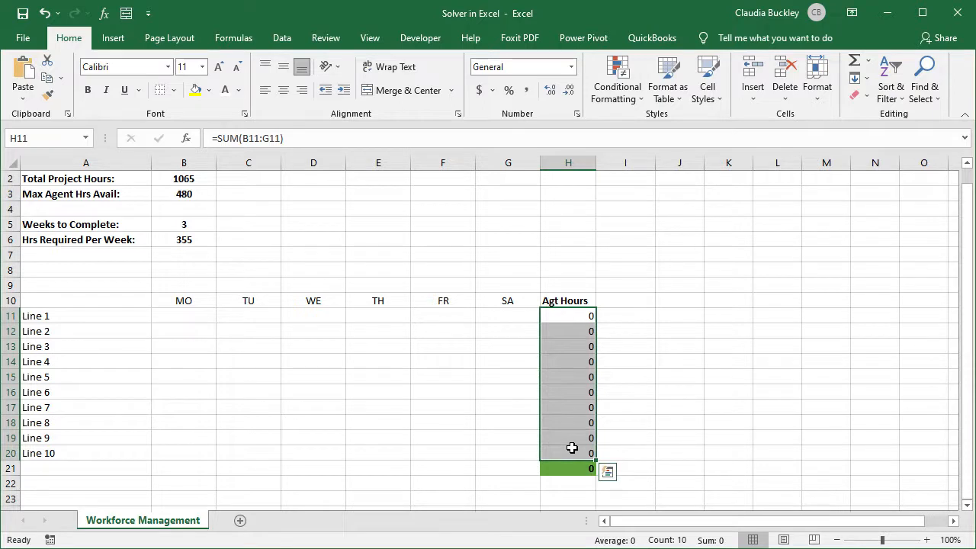
left_click(579, 468)
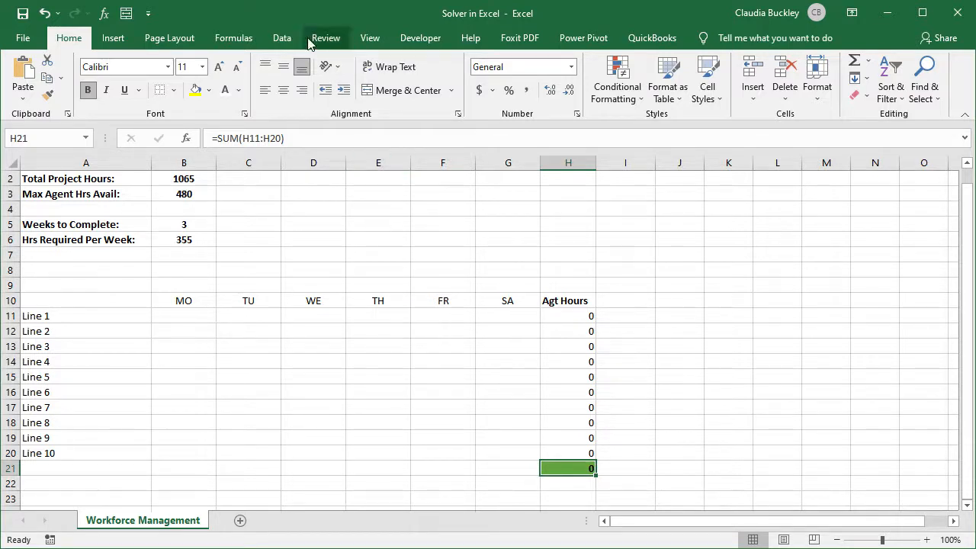
Open Solver and set the objective to the Agt Hours total in H21 with a target Value Of 355
left_click(282, 39)
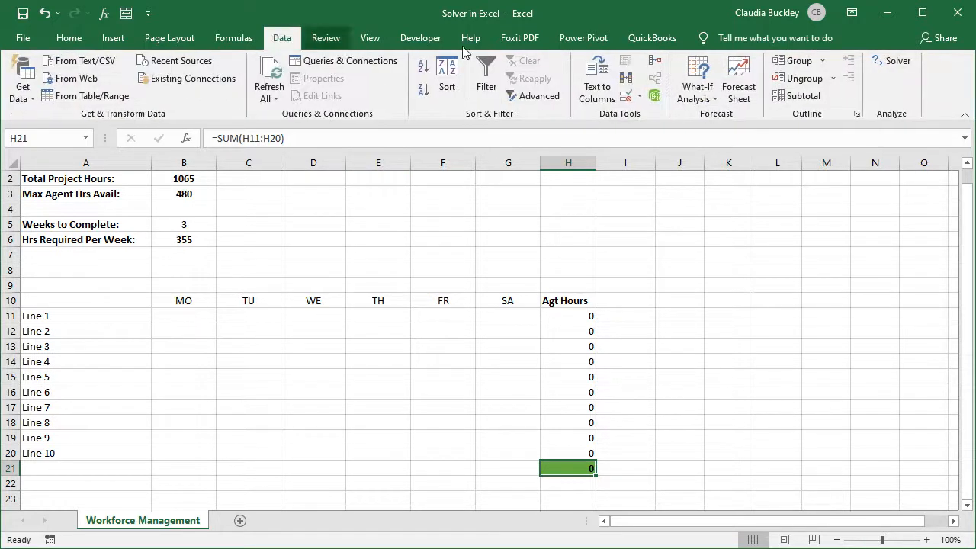
left_click(883, 62)
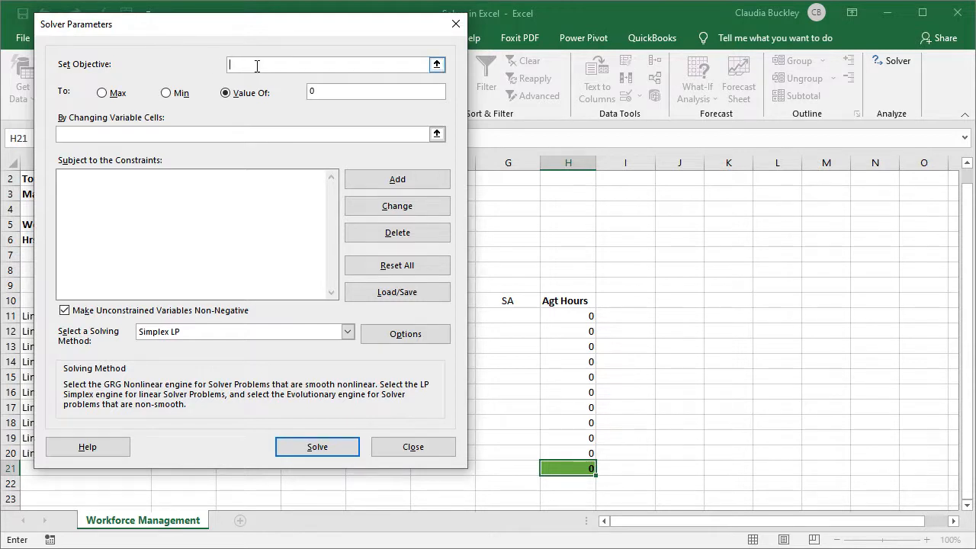
left_click(582, 473)
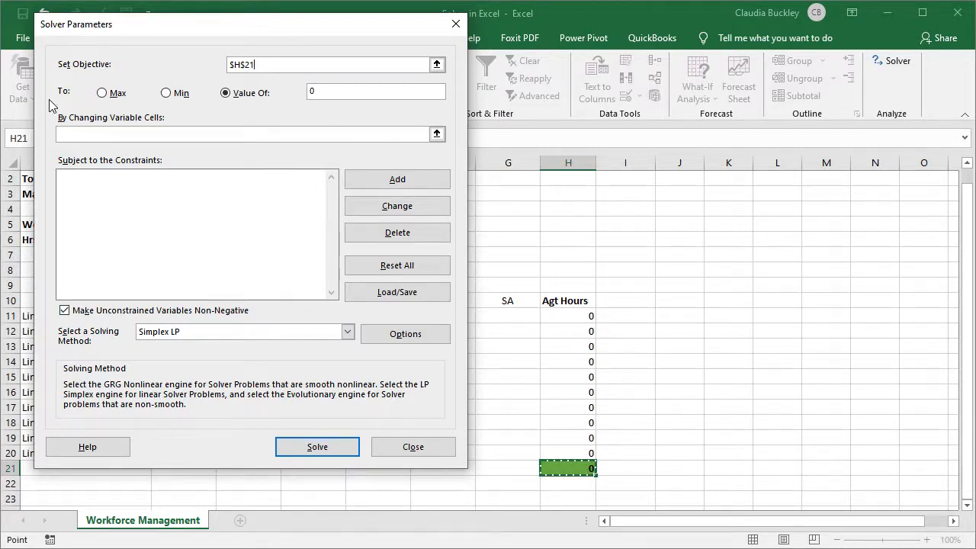
left_click(118, 98)
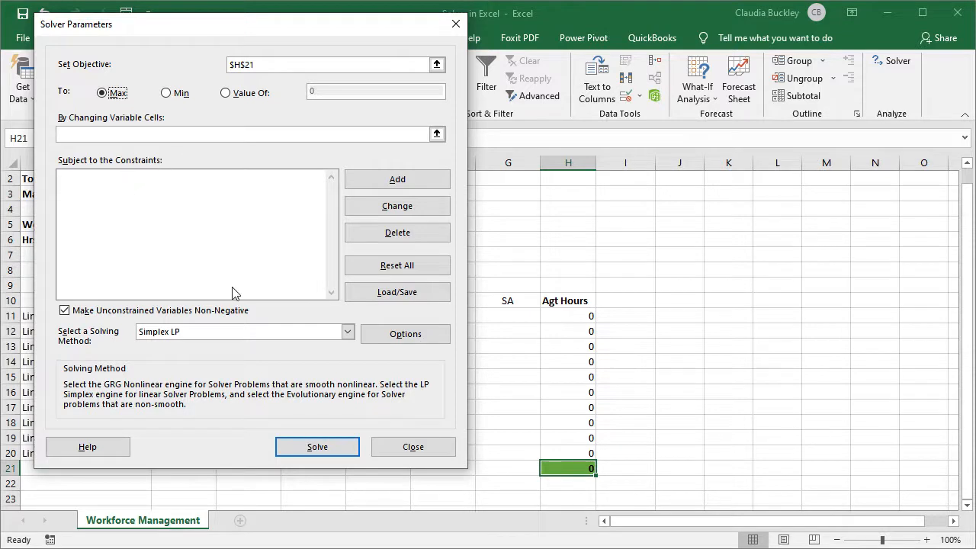
left_click(173, 94)
left_click(226, 93)
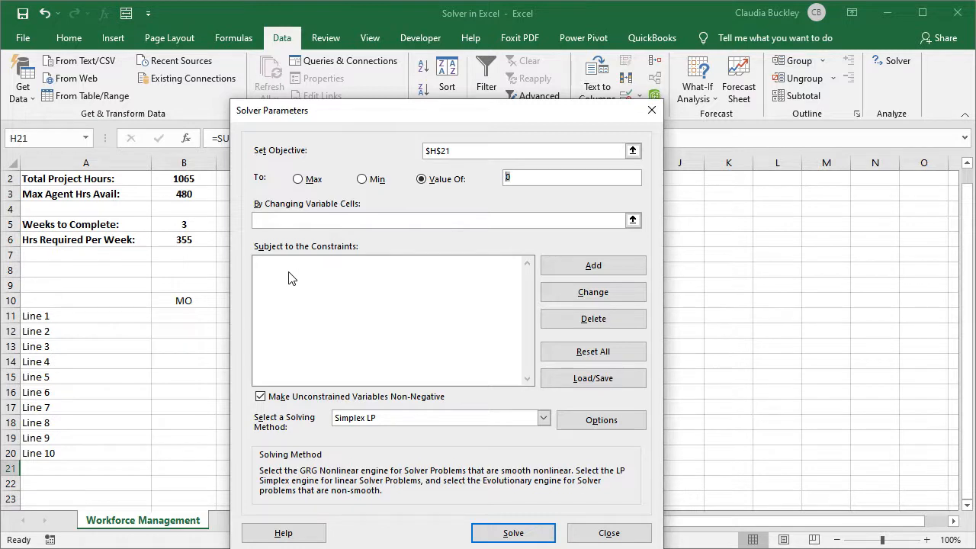
left_click(545, 178)
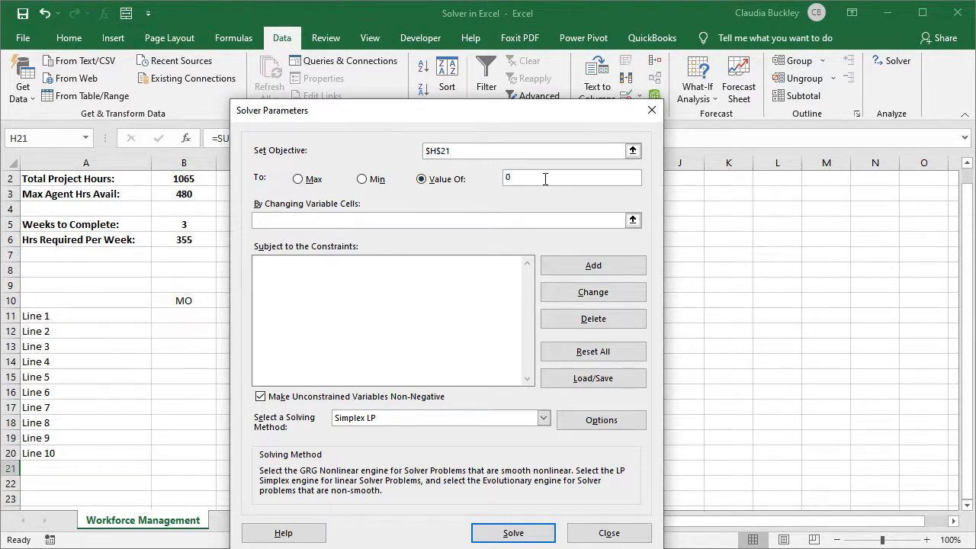
left_click(458, 174)
type("355")
Set Solver's changing variable cells to the weekday schedule grid B11:G20
left_click(308, 217)
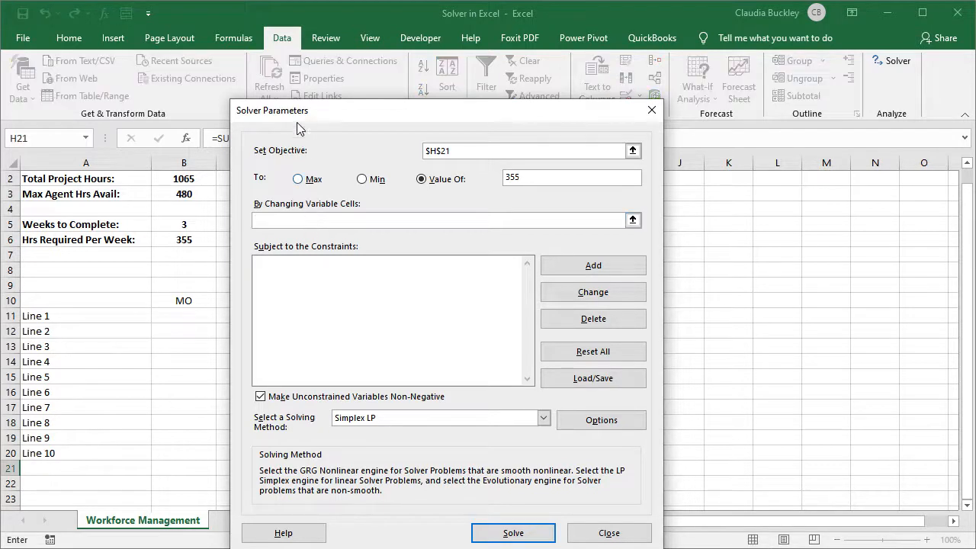
left_click_drag(305, 110, 744, 23)
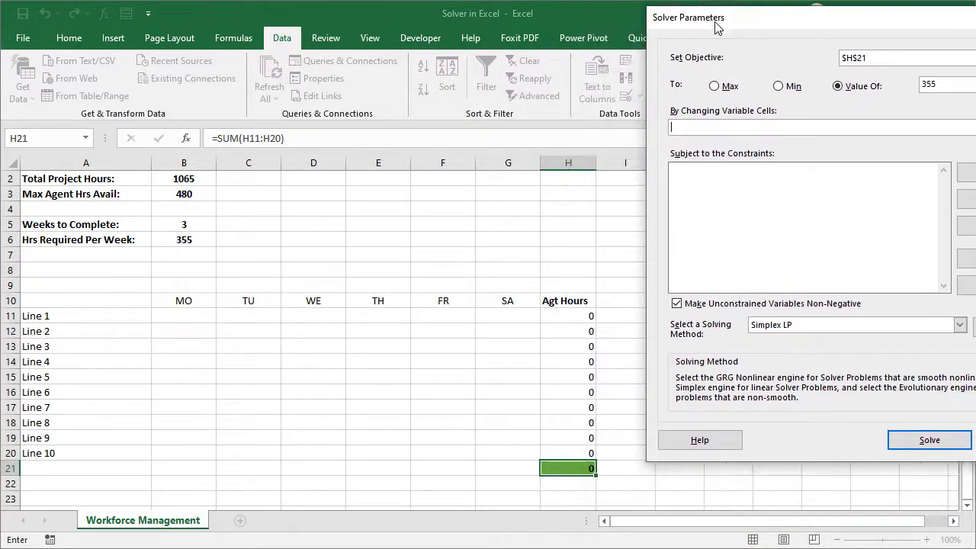
left_click_drag(191, 314, 503, 446)
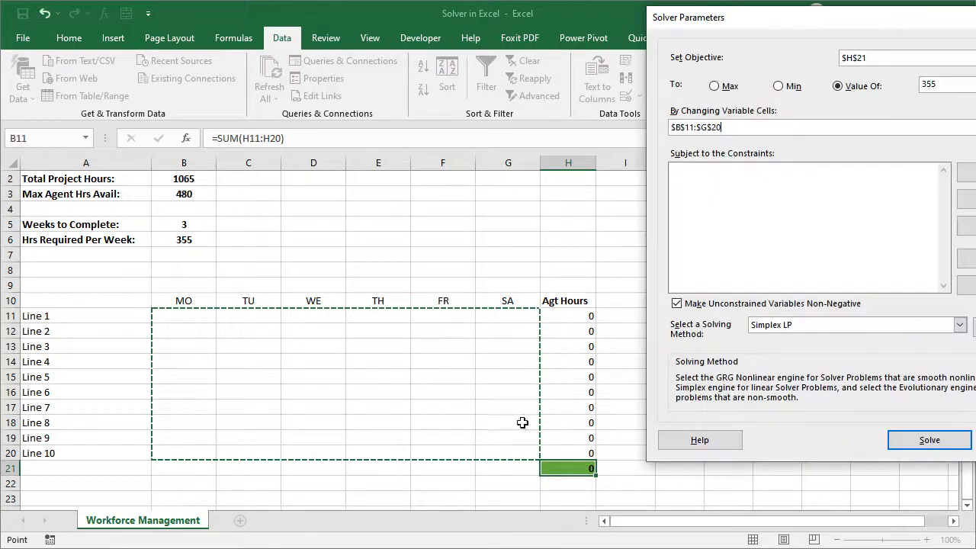
left_click_drag(800, 28, 403, 8)
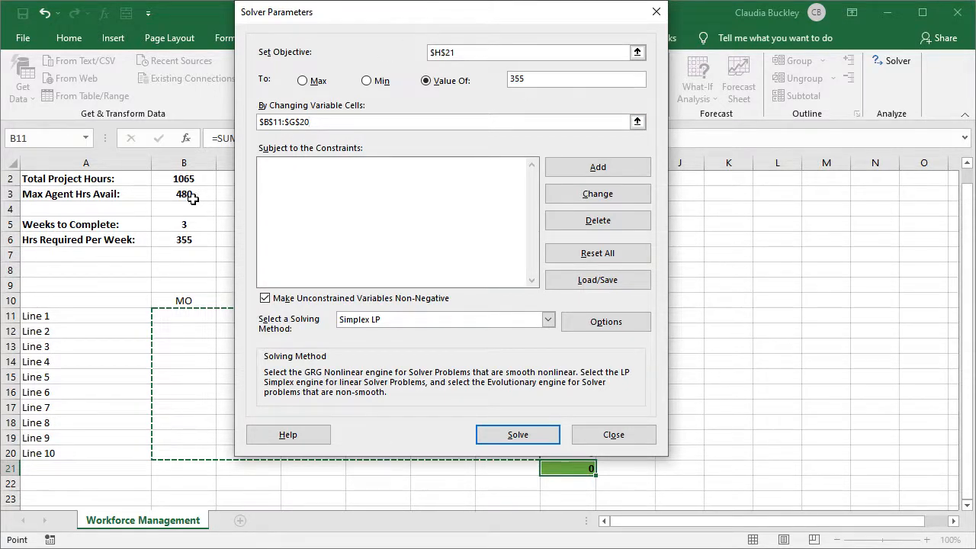
Add a Solver constraint limiting the line totals H11:H20 to <= 40
left_click(616, 168)
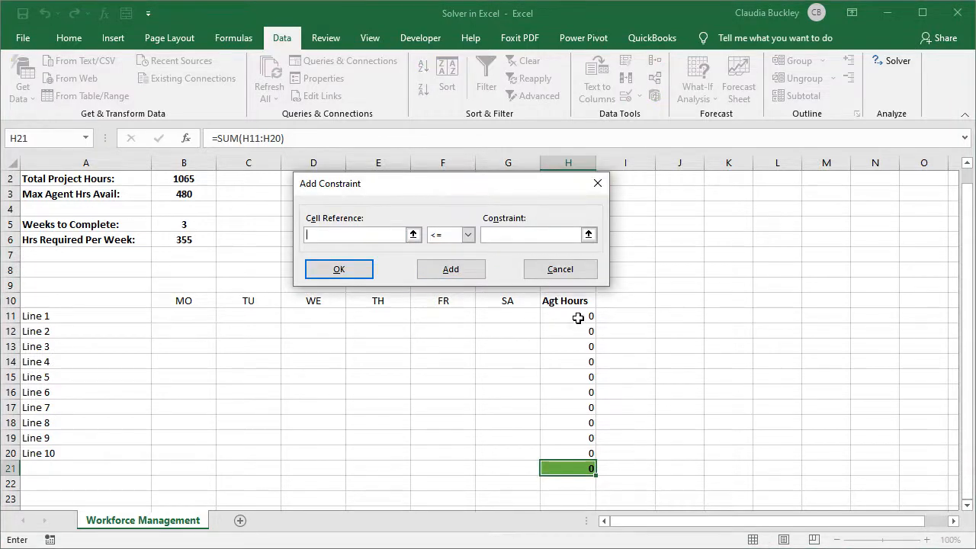
left_click_drag(578, 319, 584, 451)
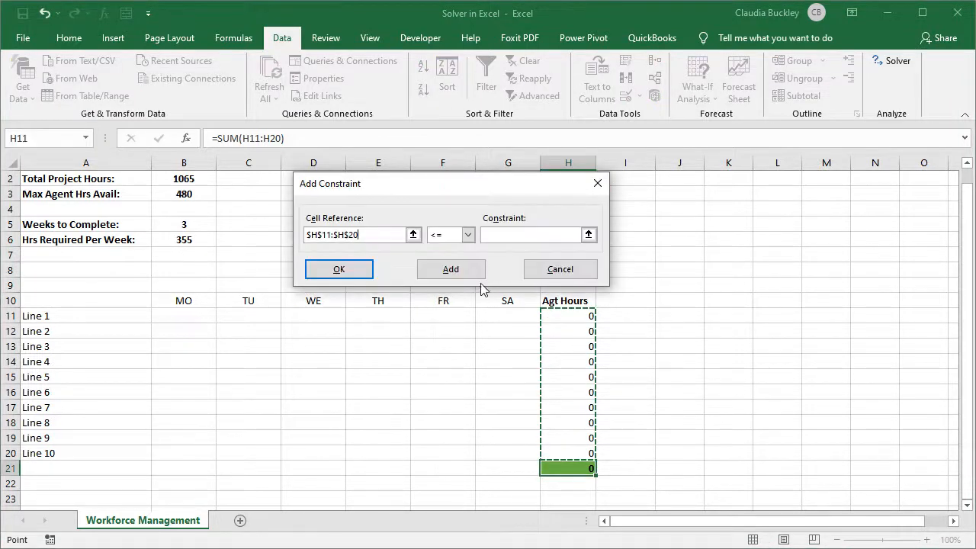
left_click(533, 234)
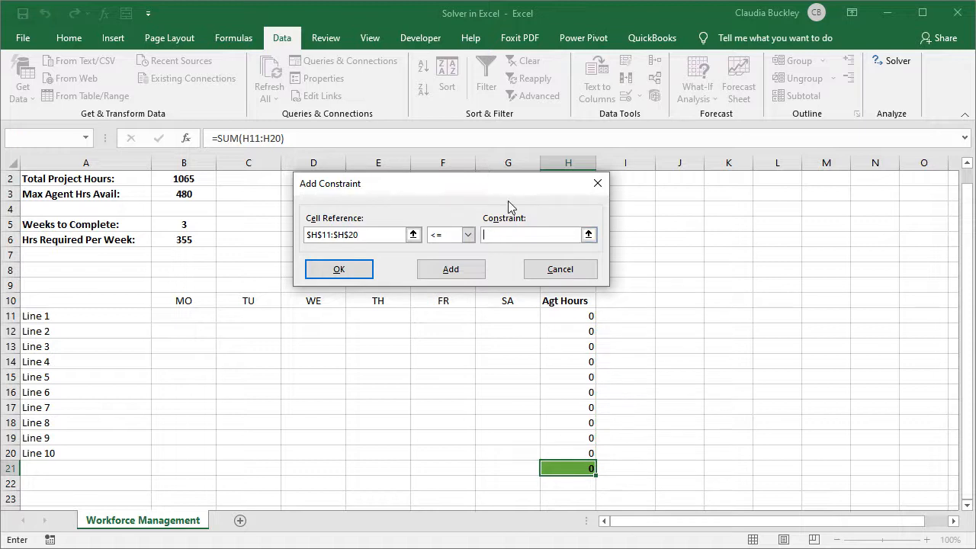
type("40")
left_click(467, 266)
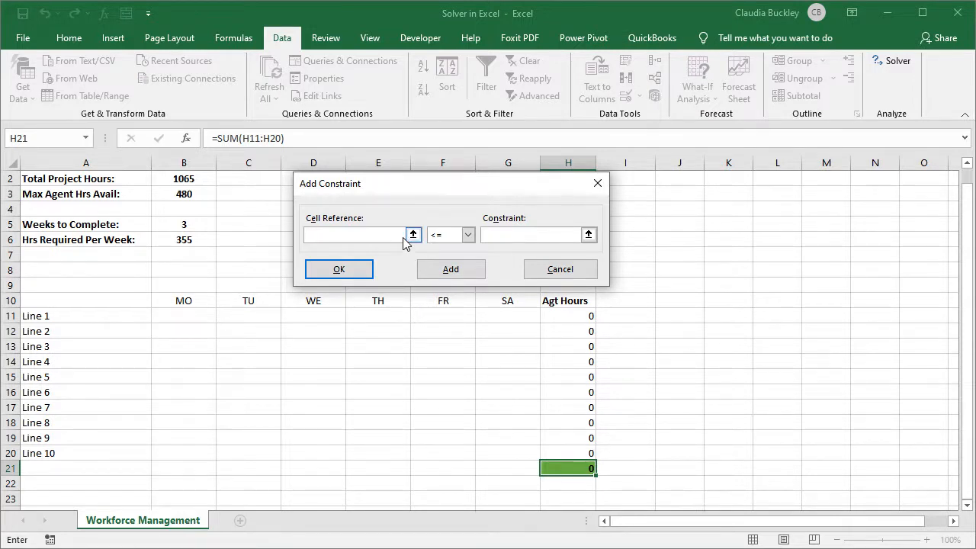
Add a constraint requiring the line totals H11:H20 to be >= 20
left_click_drag(556, 320, 556, 453)
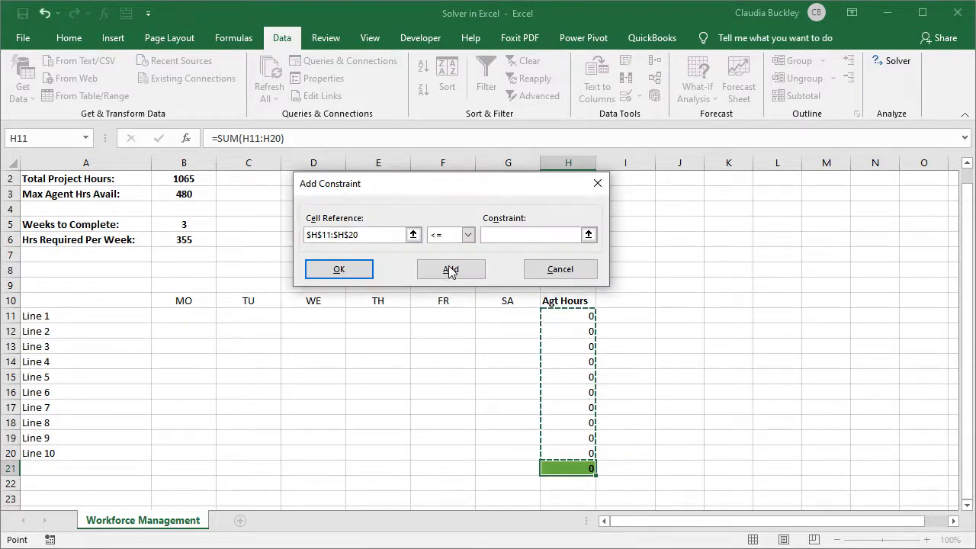
left_click(467, 235)
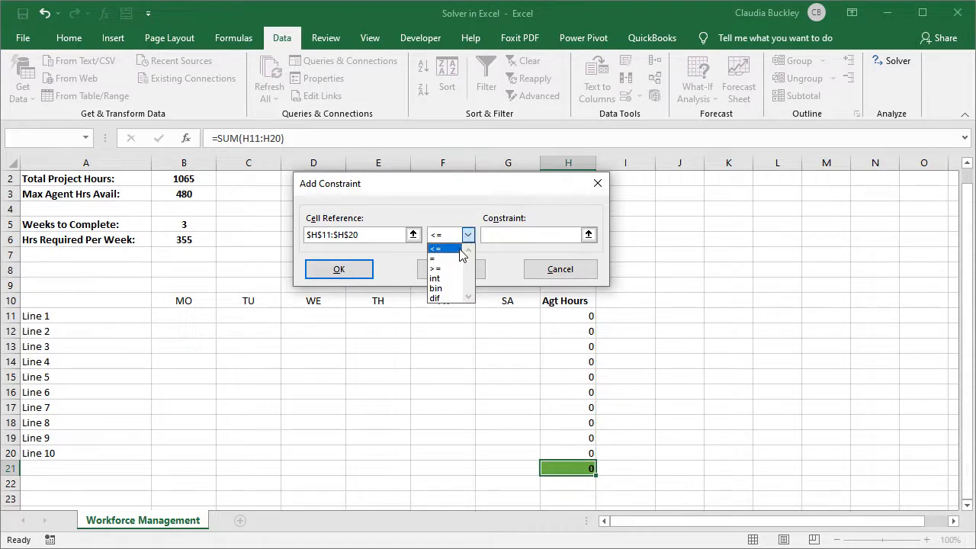
left_click(455, 269)
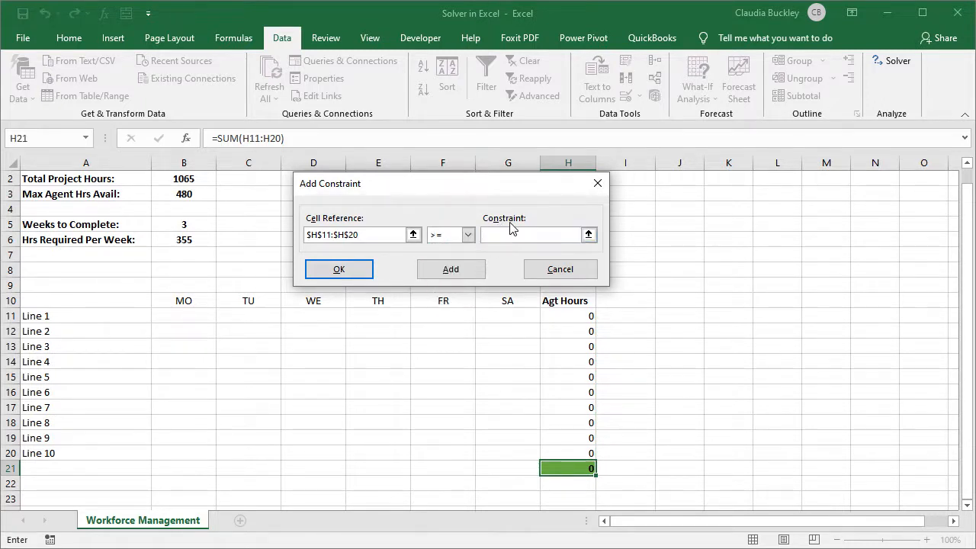
type("0")
left_click(472, 276)
Add a constraint limiting the daily hours in B11:G20 to <= 8
left_click_drag(187, 319, 496, 457)
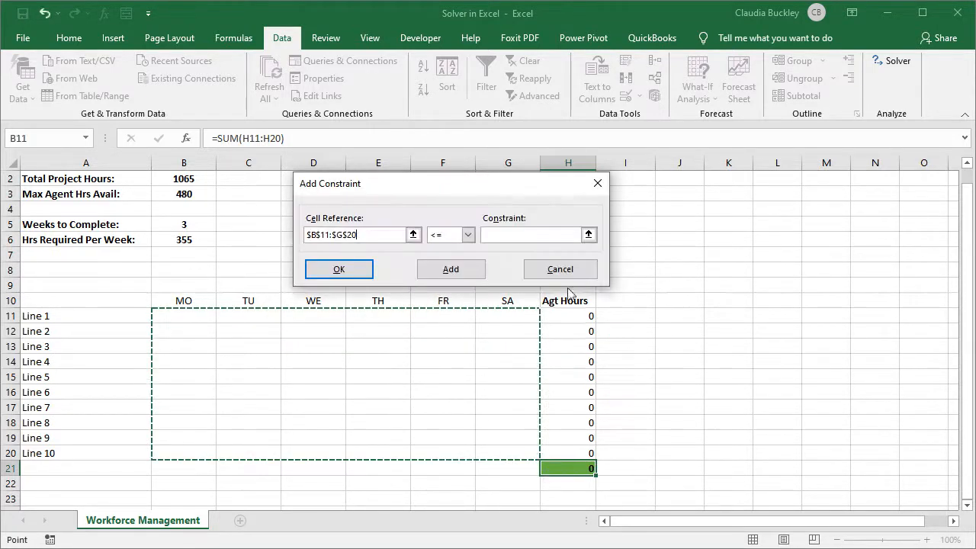
left_click(491, 234)
type("8")
left_click(445, 270)
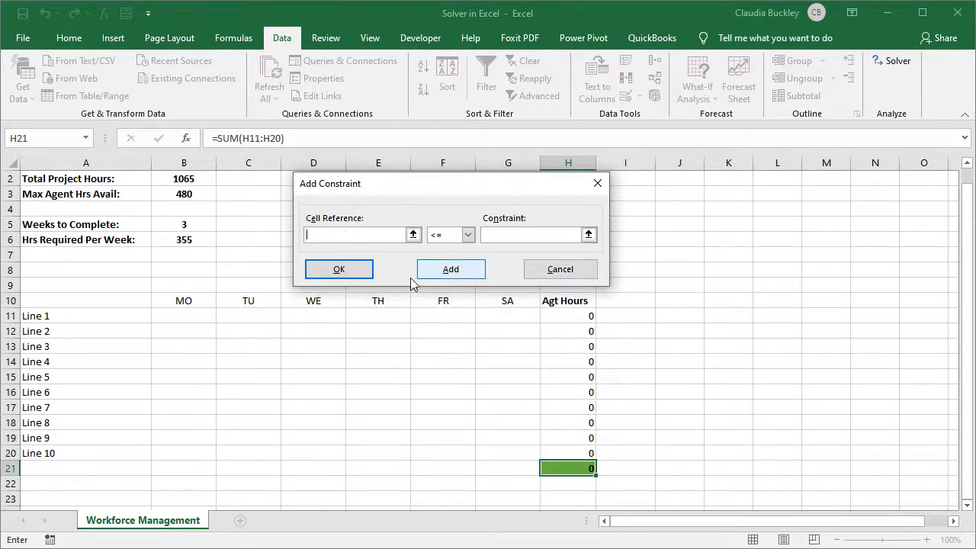
Add an int constraint so the daily hours in B11:G20 must be whole numbers
left_click_drag(190, 312, 496, 448)
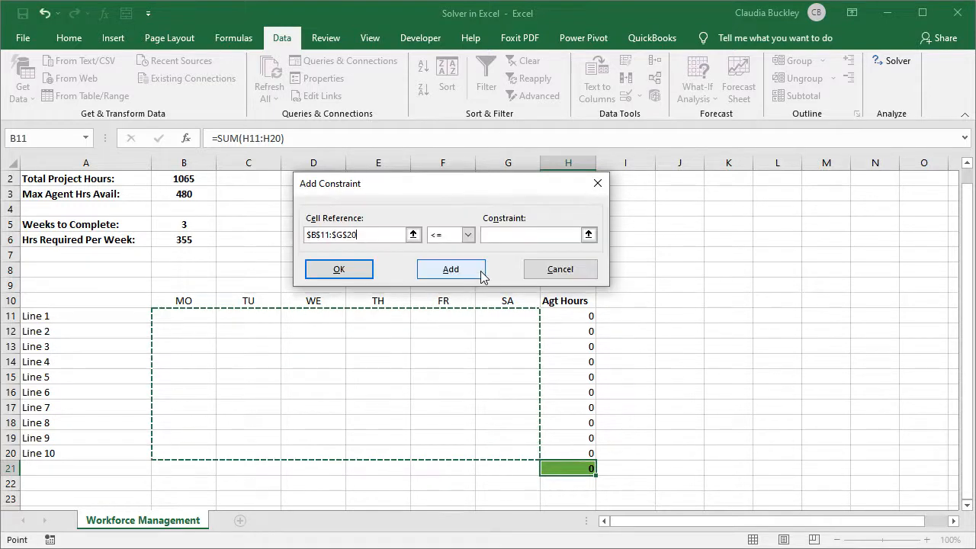
left_click(468, 235)
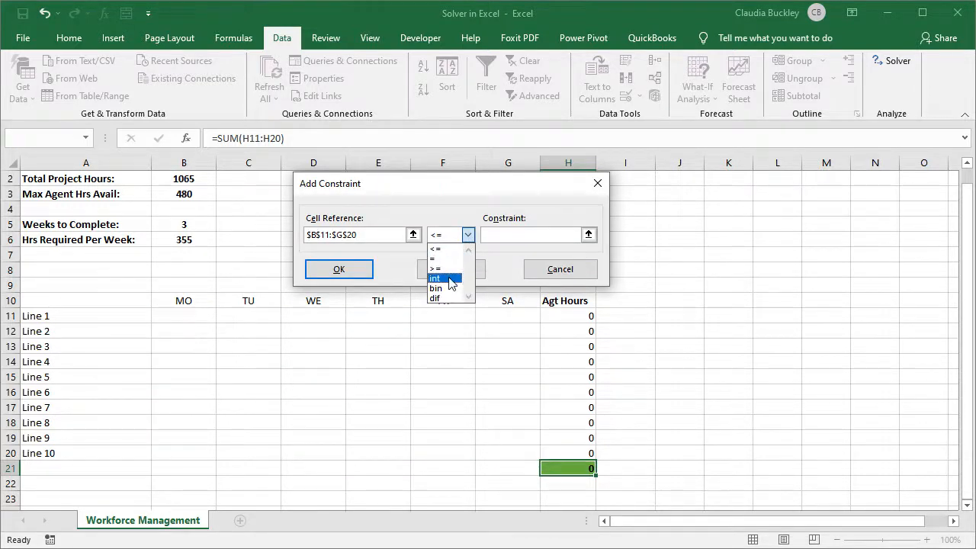
left_click(446, 278)
left_click(468, 234)
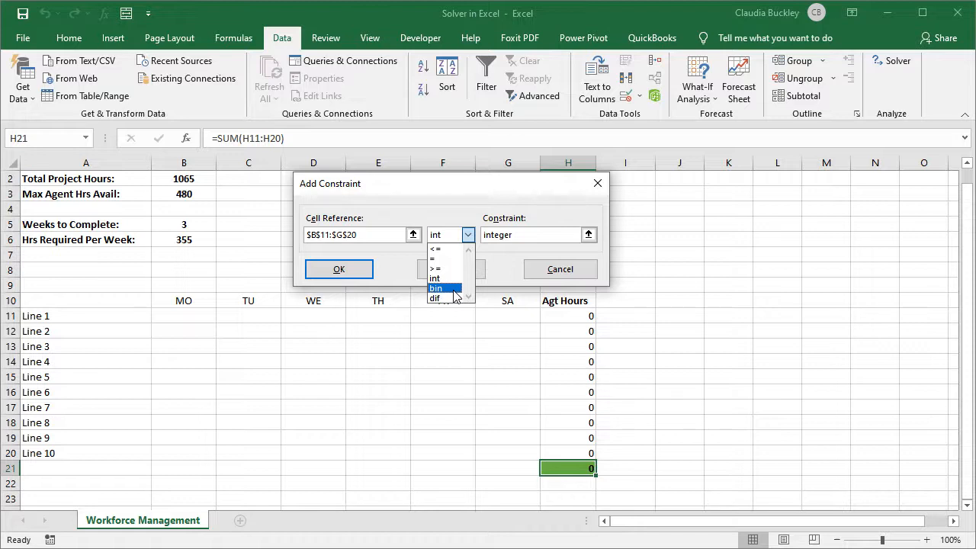
left_click(469, 237)
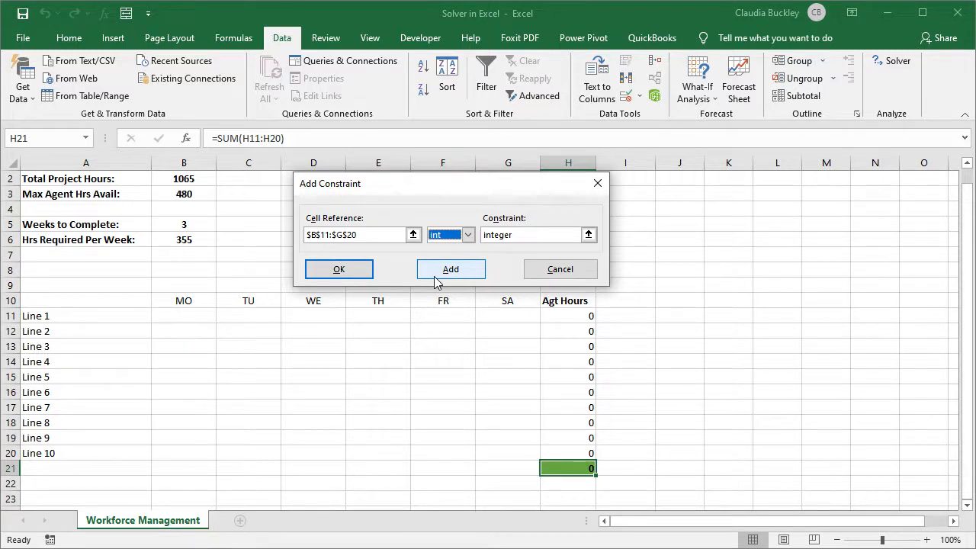
left_click(434, 280)
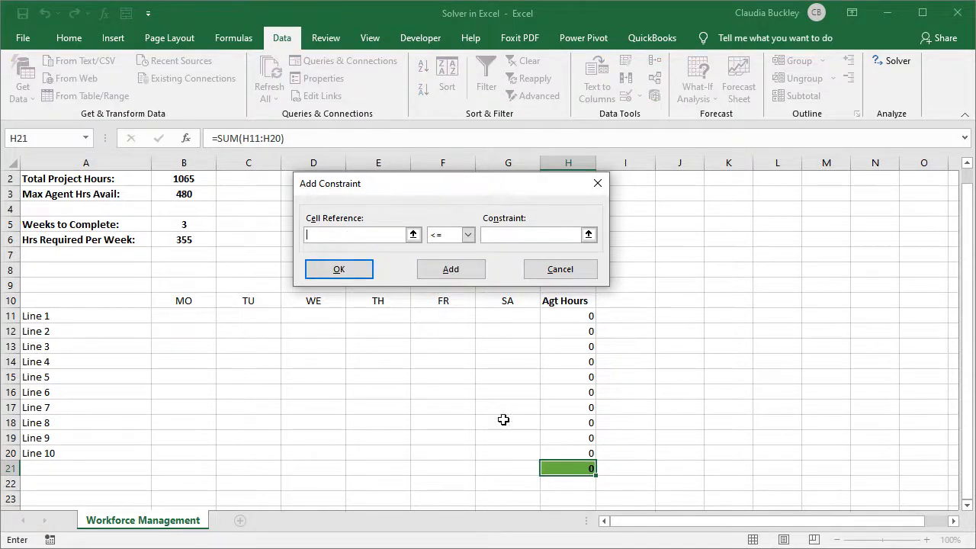
Add a final constraint making total H21 equal to the required weekly hours in B6, and return to the Solver parameters
left_click(576, 469)
left_click(467, 235)
left_click(450, 259)
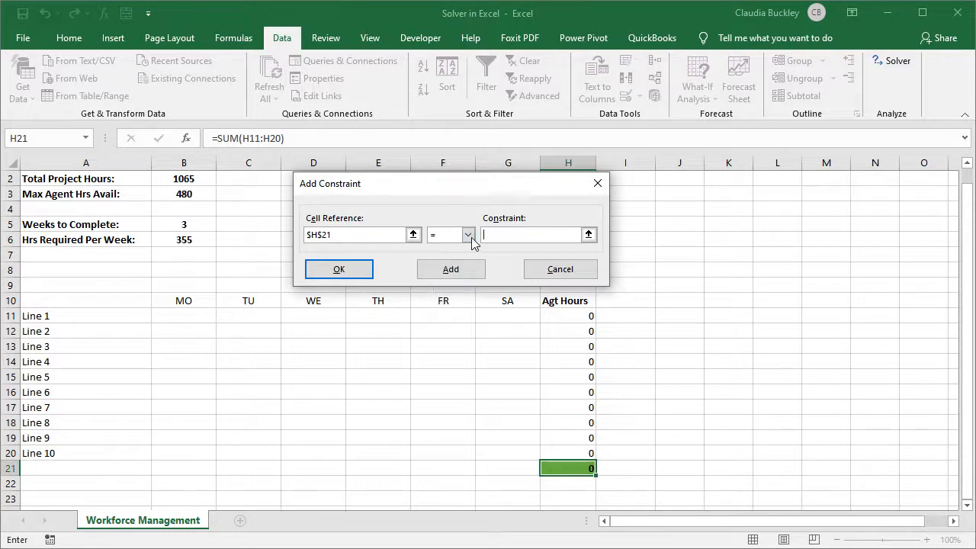
left_click(200, 243)
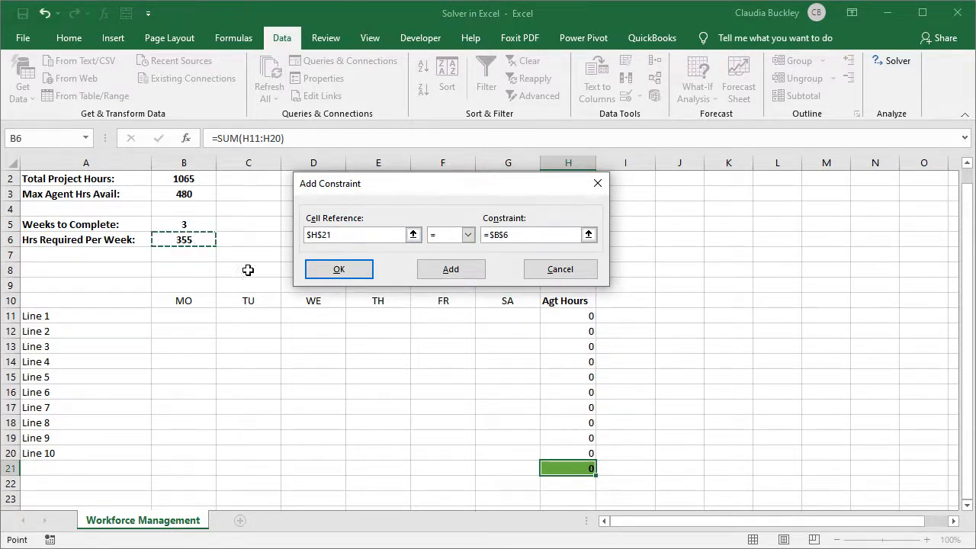
left_click(339, 269)
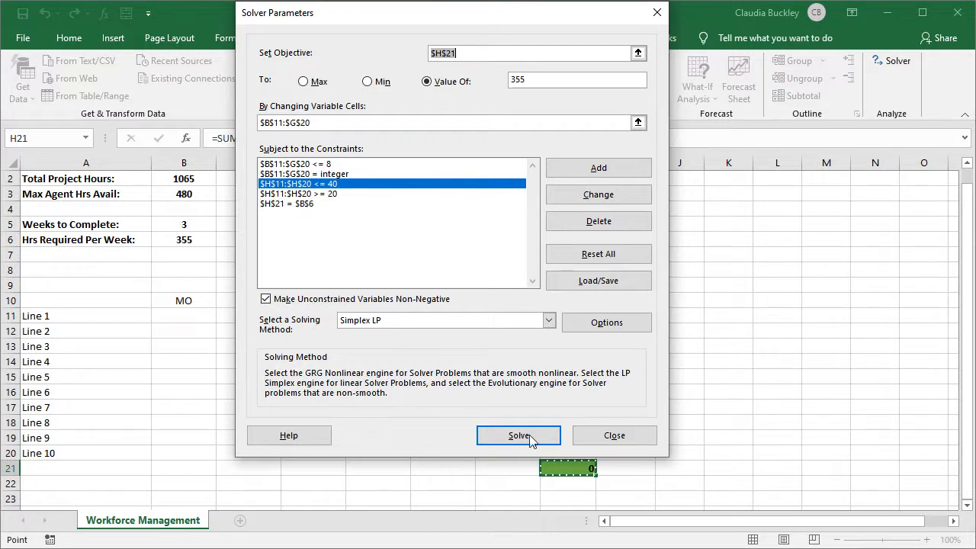
Choose Simplex LP as the solving method
left_click(370, 324)
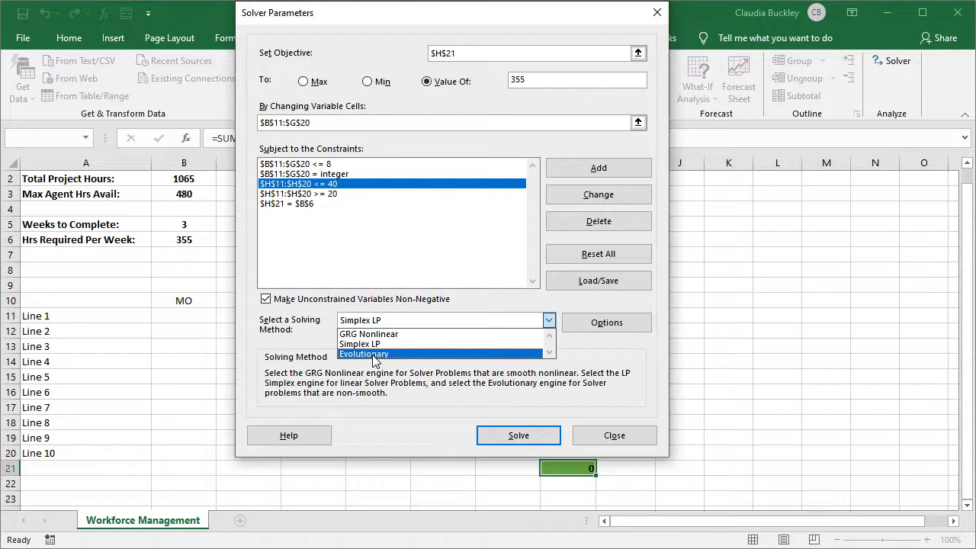
left_click(372, 344)
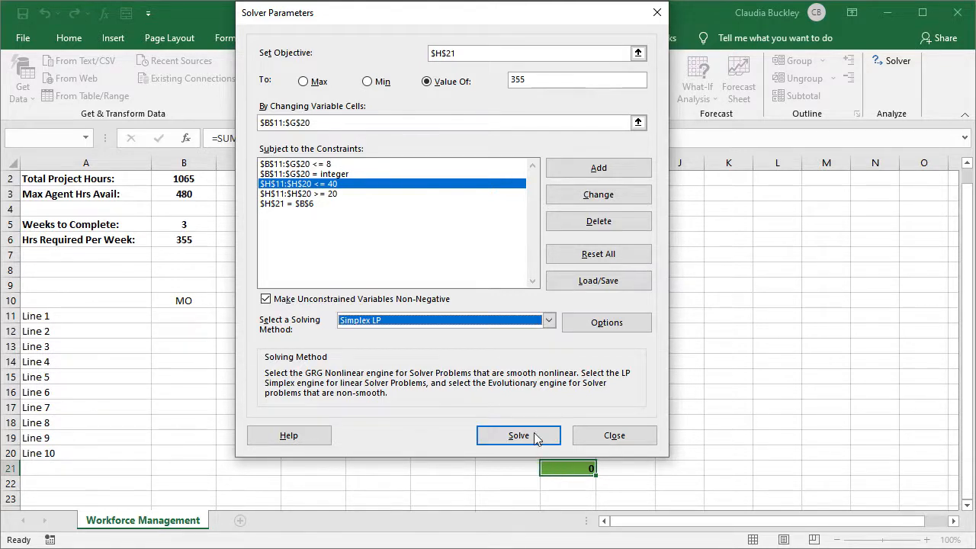
Keep Simplex LP as the solving method, solve the schedule, and keep the Solver solution
left_click(491, 322)
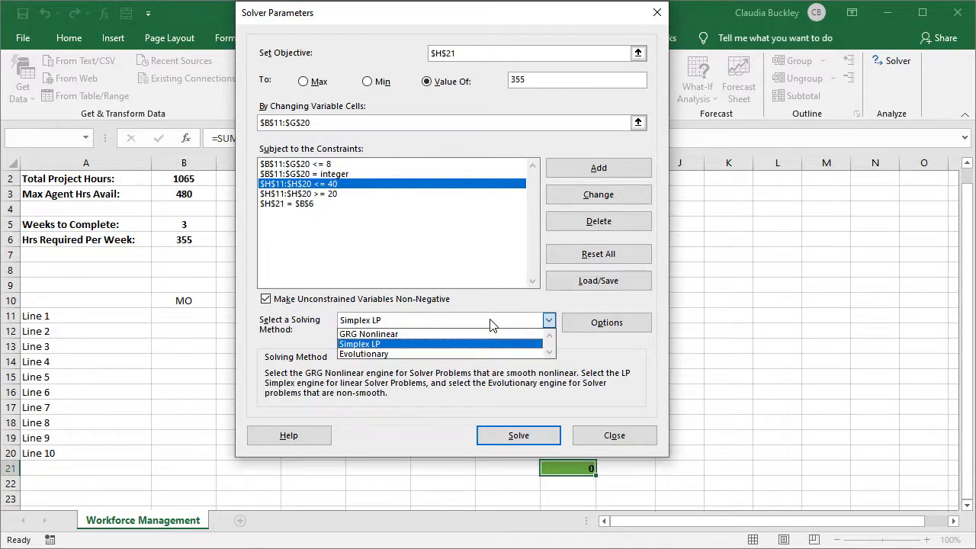
left_click(477, 344)
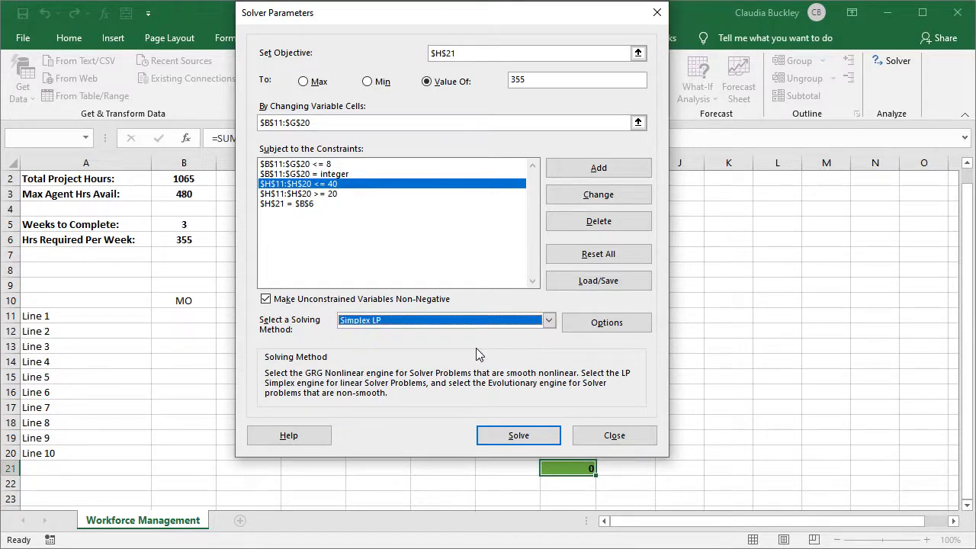
left_click(516, 436)
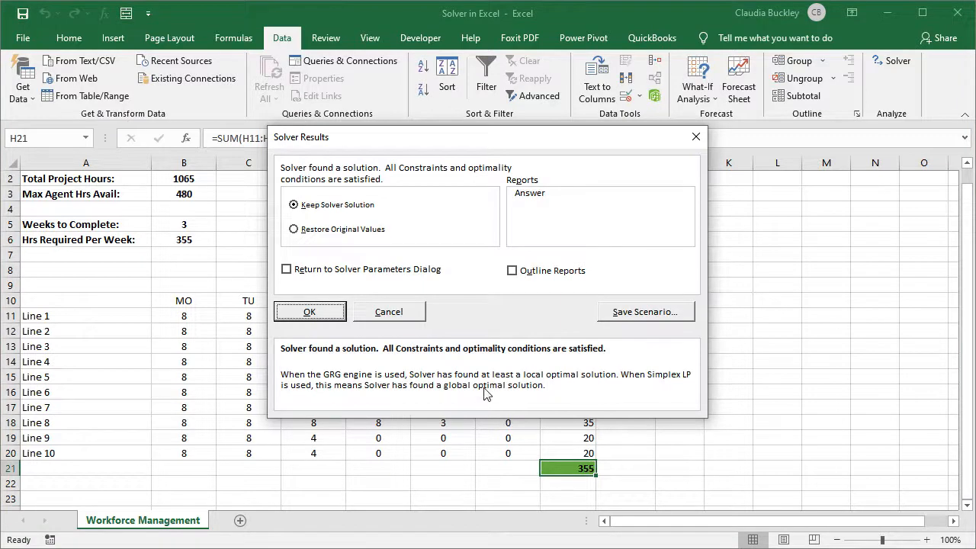
left_click(311, 313)
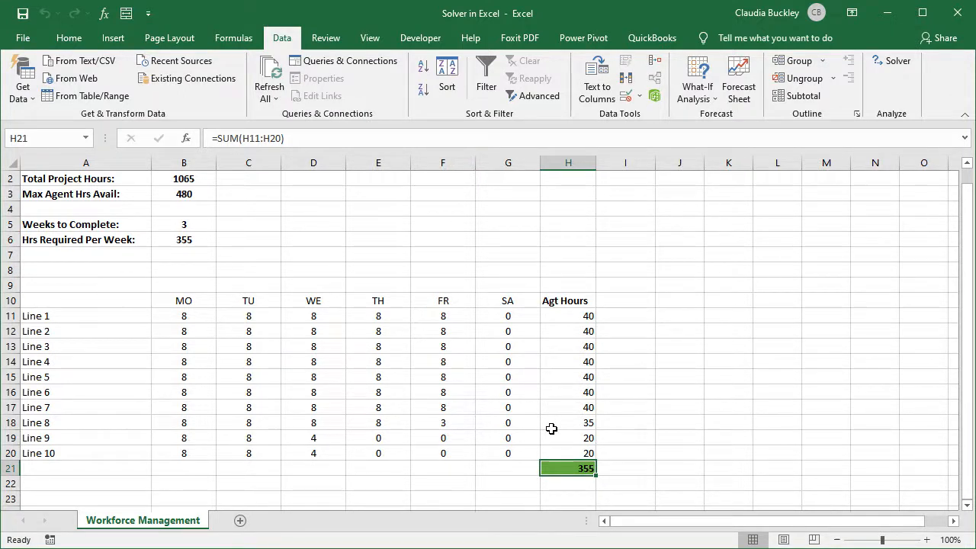
Review the Saturday hours and the weekly total, and set Weeks to Complete in B5 to 2
left_click_drag(515, 319, 516, 455)
left_click(564, 467)
left_click(188, 227)
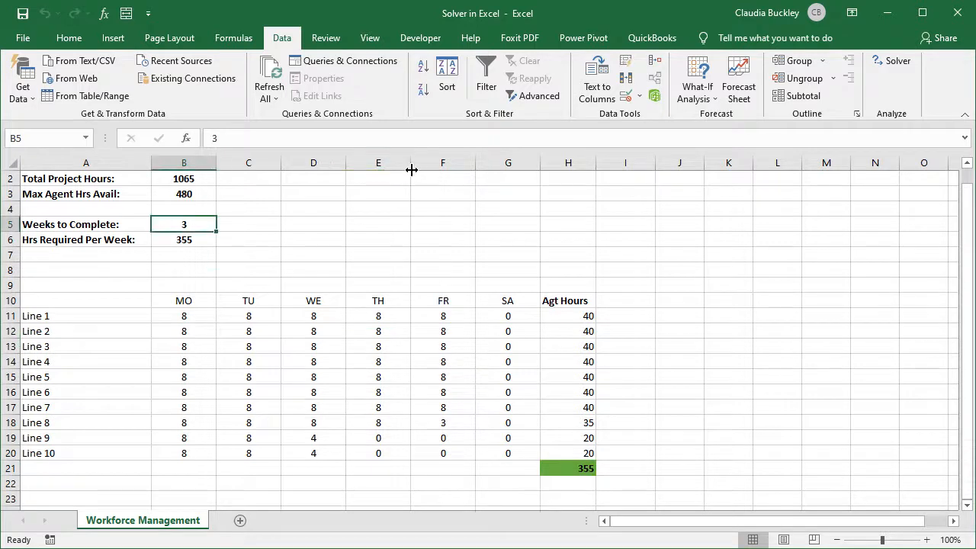
type("2")
key("Return")
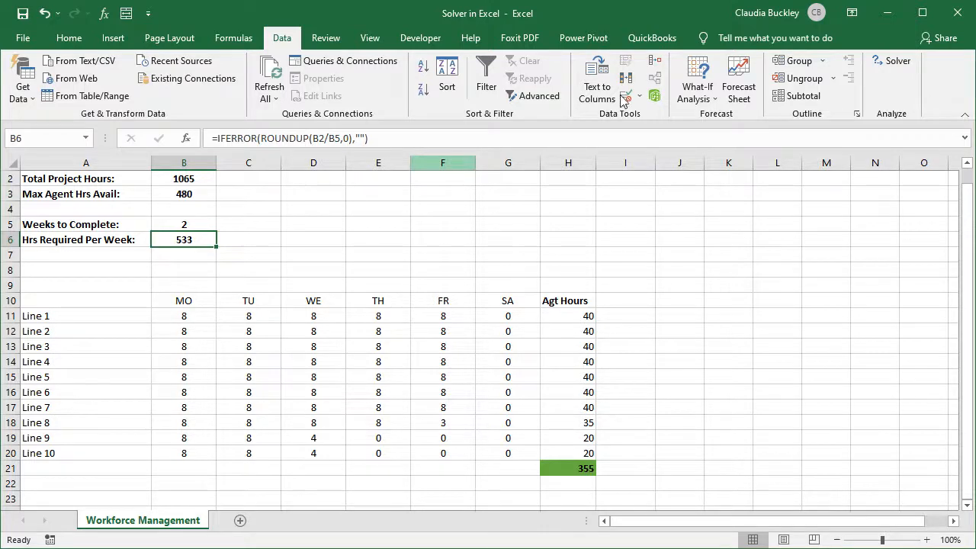
Save the current Solver model to the empty range K5:K13 and close the Solver parameters
left_click(896, 61)
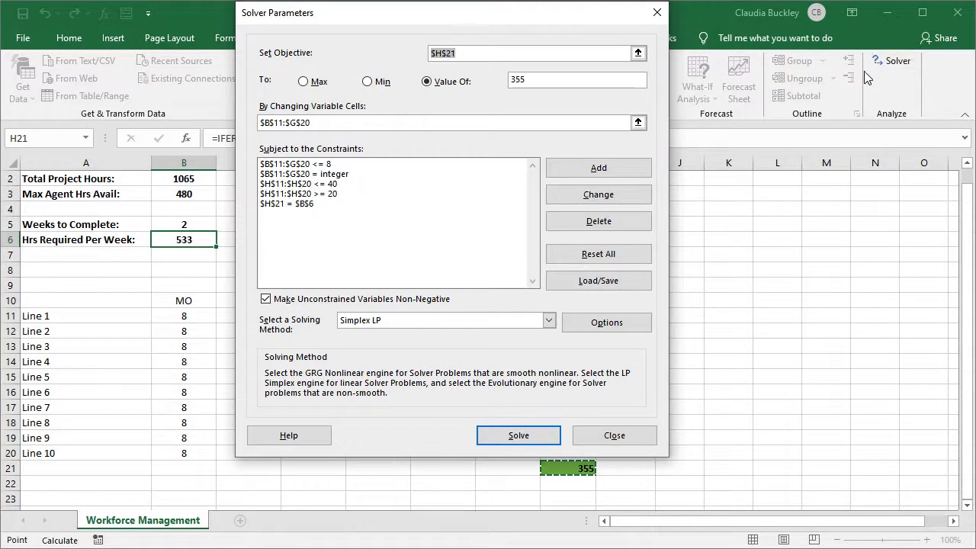
left_click(599, 280)
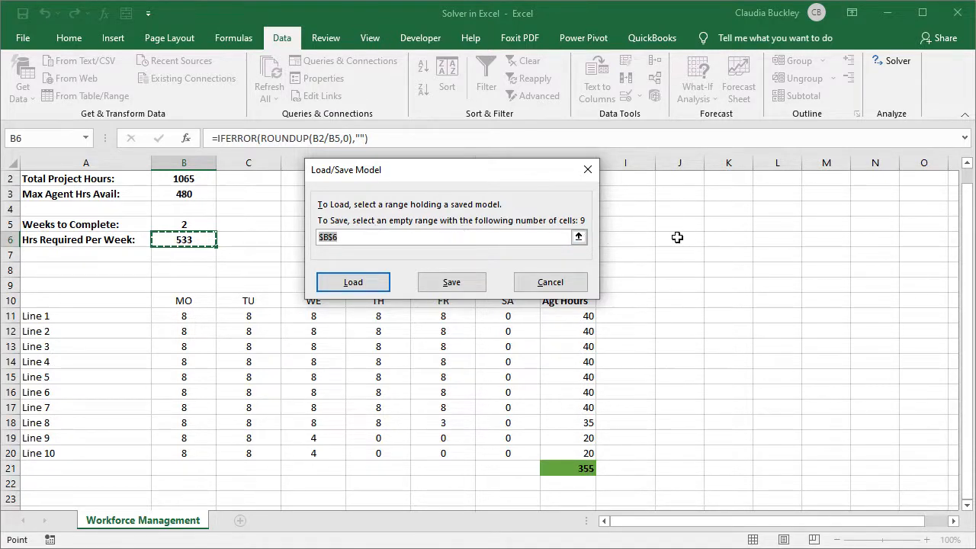
left_click(715, 224)
left_click_drag(715, 224, 722, 342)
left_click(452, 282)
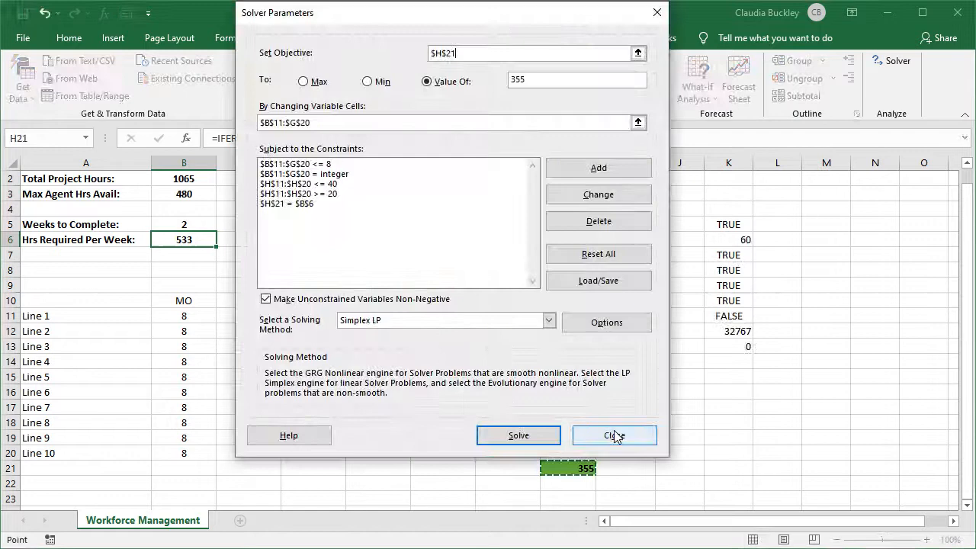
left_click(615, 436)
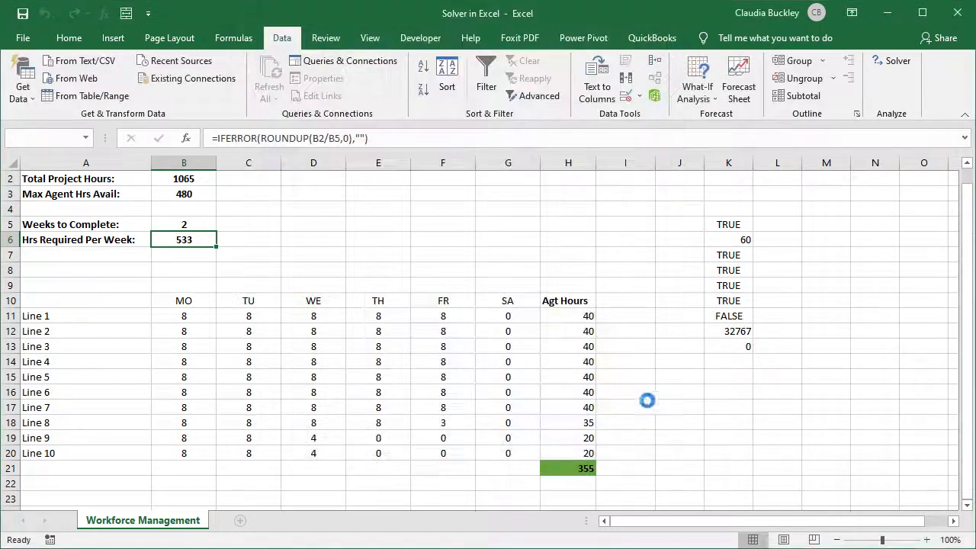
Label the saved model by entering Scenario1 in K4
left_click(734, 208)
type("S")
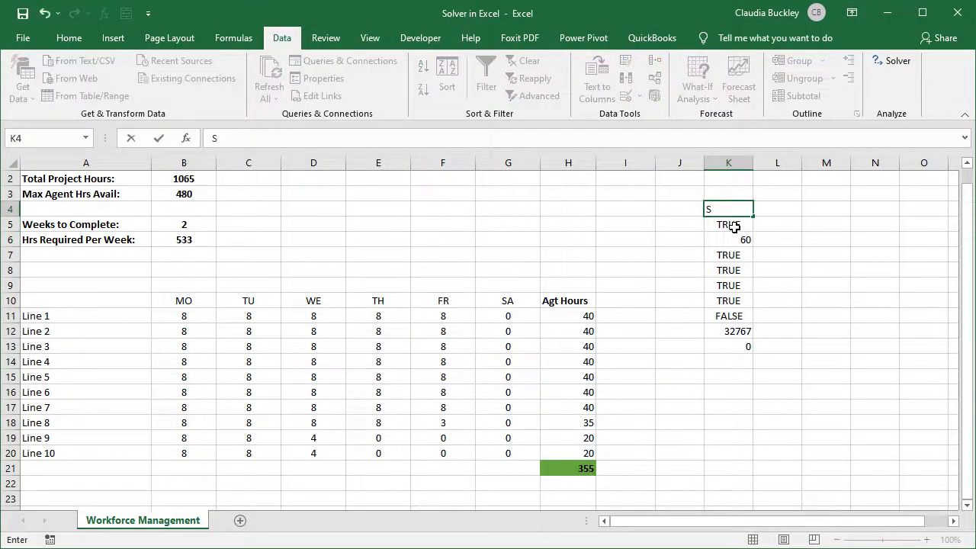
type("cenario1")
left_click(734, 227)
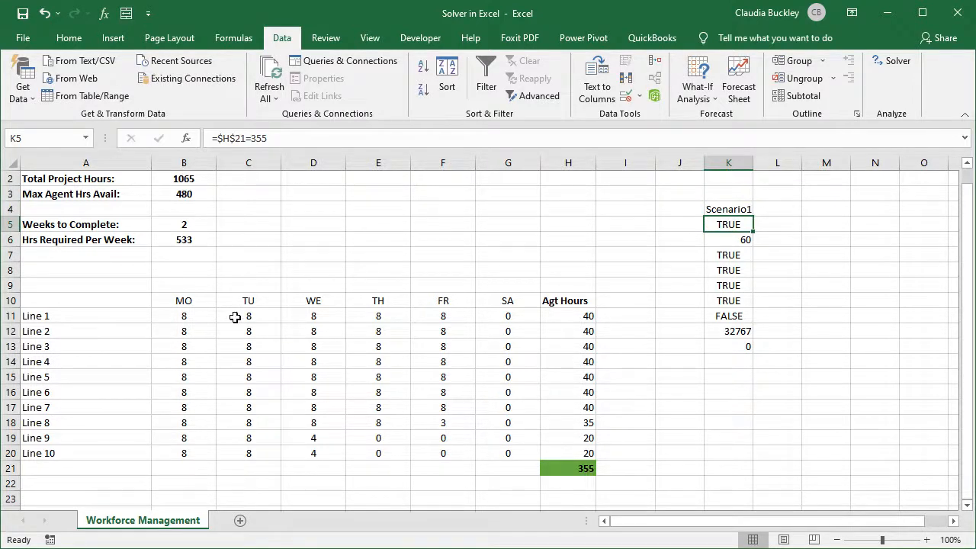
Change the Solver constraint on the maximum weekly agent hours in H11:H20 to <= 48
left_click(892, 60)
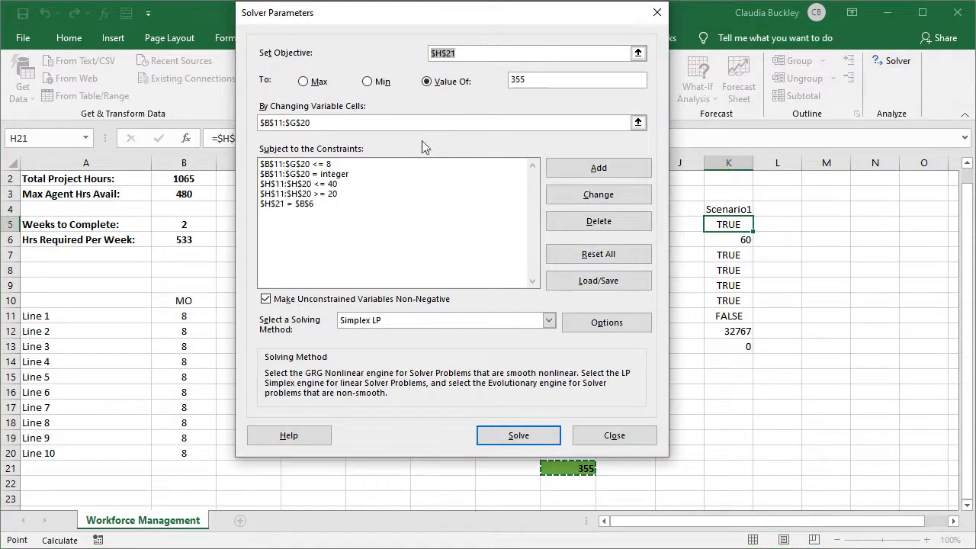
left_click(335, 186)
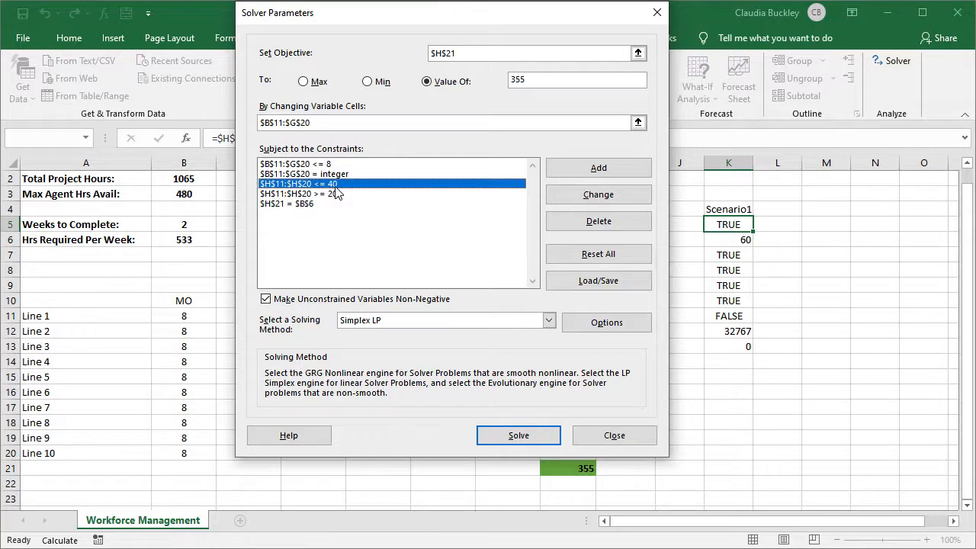
left_click(599, 195)
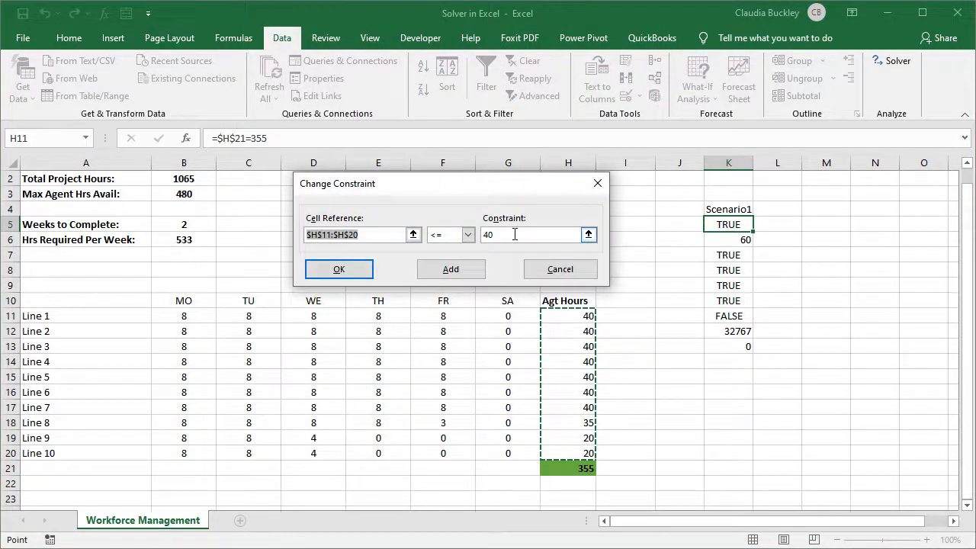
key("Tab")
key("Tab")
type("48")
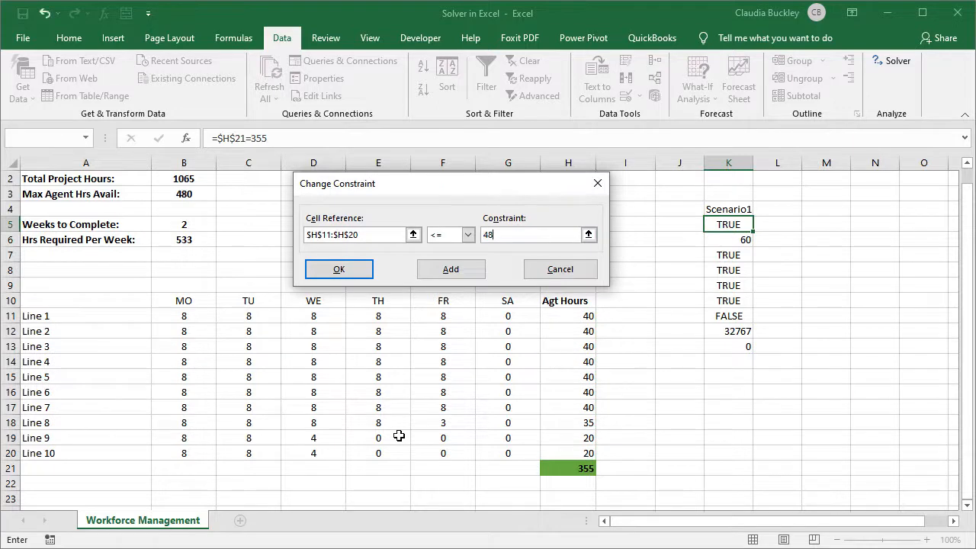
left_click(339, 269)
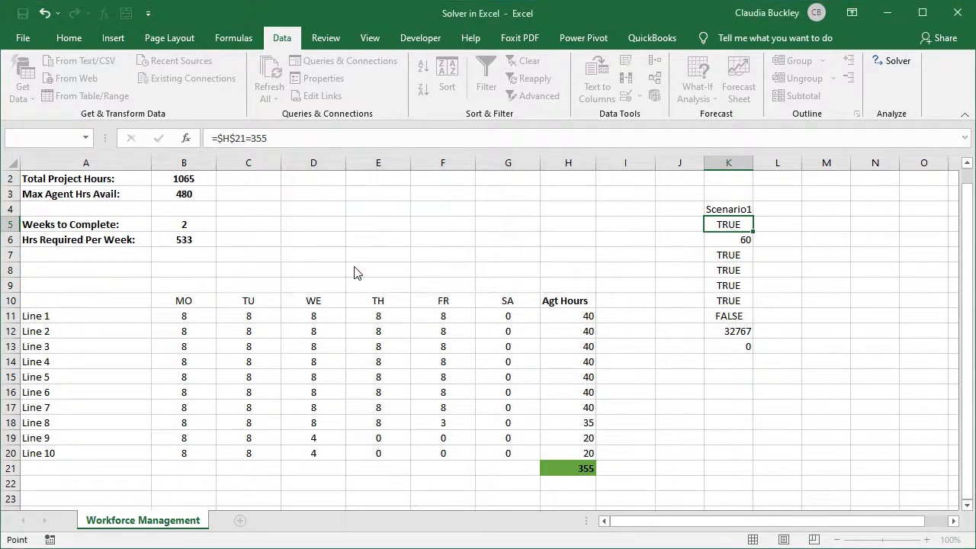
Set the objective's target value to 533, try solving the model, and accept the Solver result
left_click(320, 204)
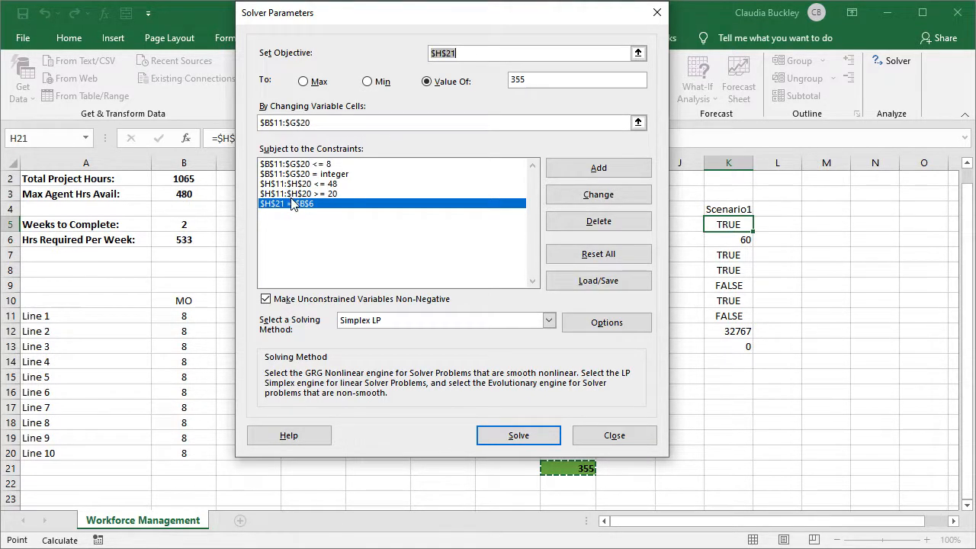
left_click(483, 82)
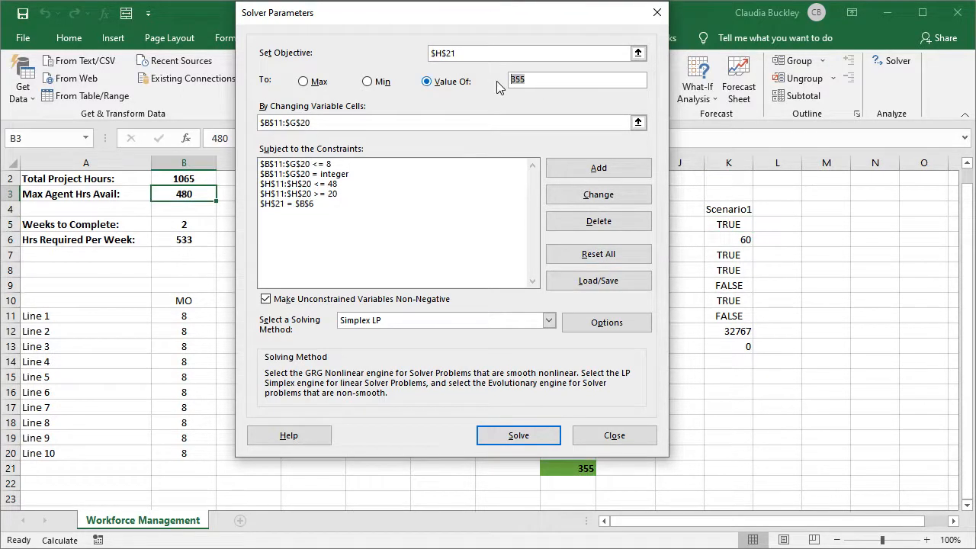
type("533")
left_click(524, 436)
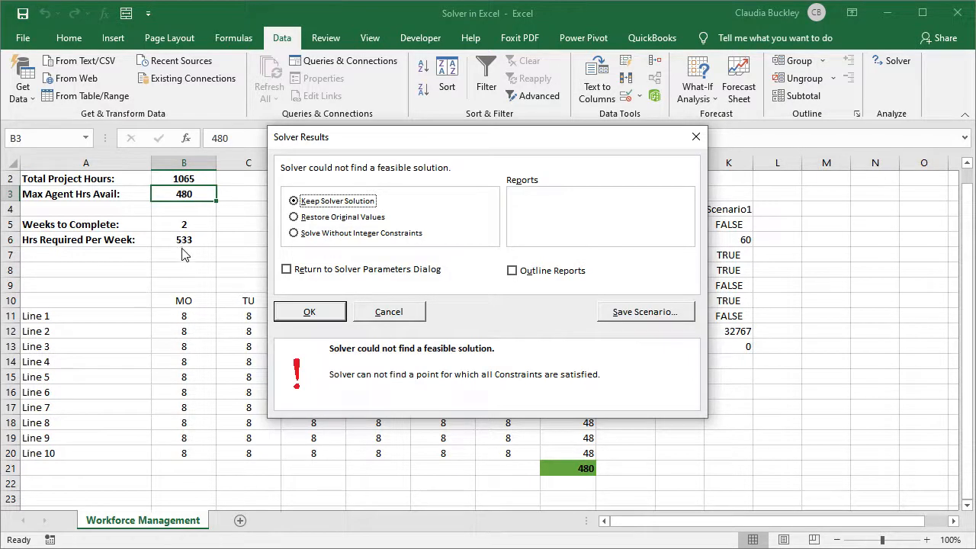
left_click(315, 318)
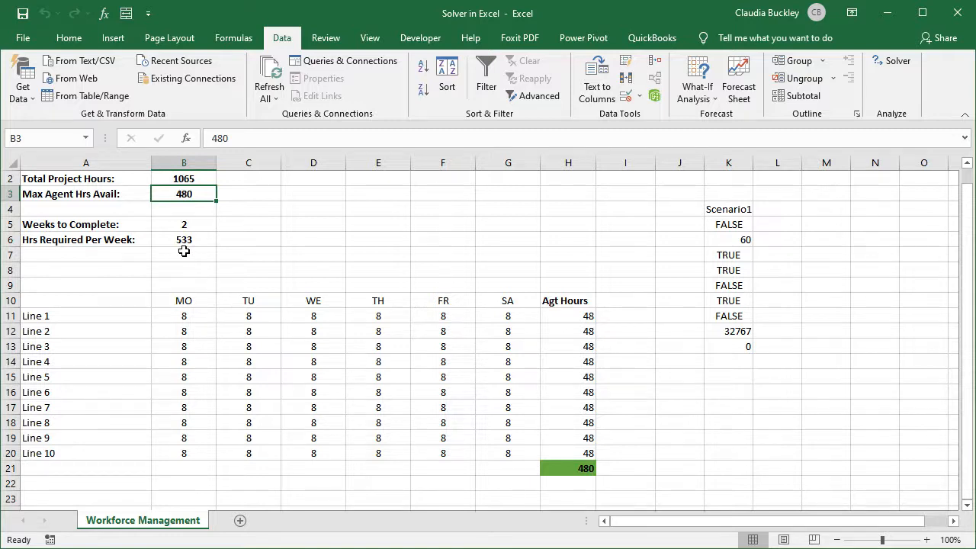
Set Weeks to Complete in B5 back to 3
key("Down")
key("Down")
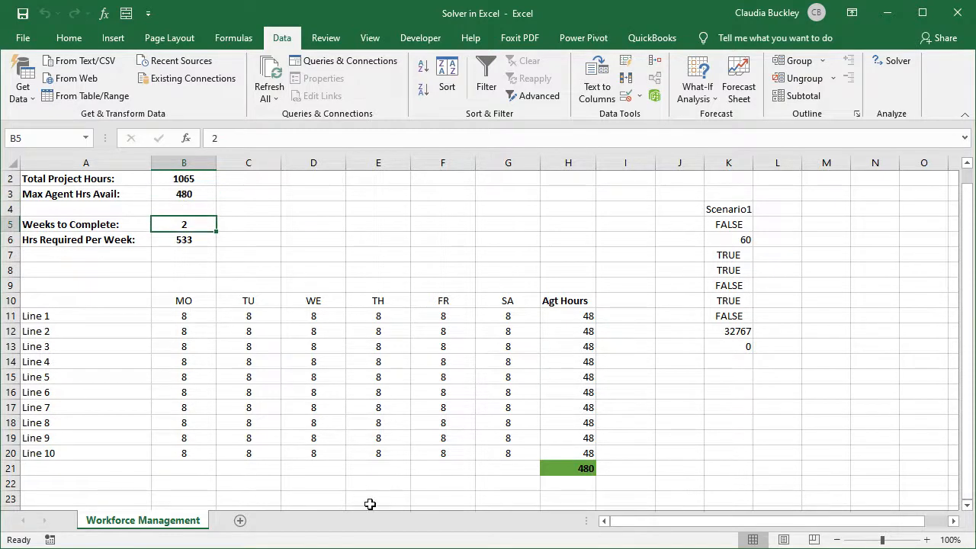
type("3")
key("Return")
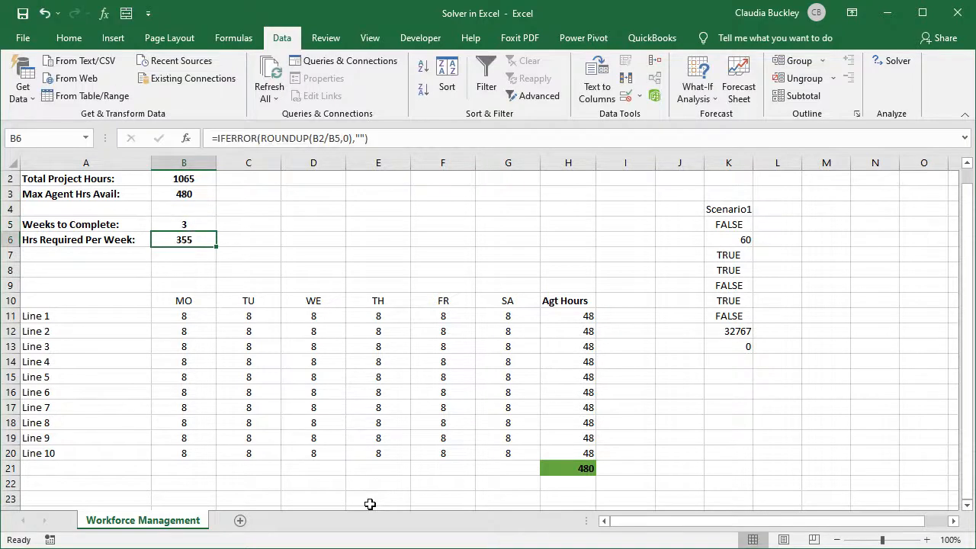
Reopen the Solver parameters and set the objective's target value to 355
left_click(904, 65)
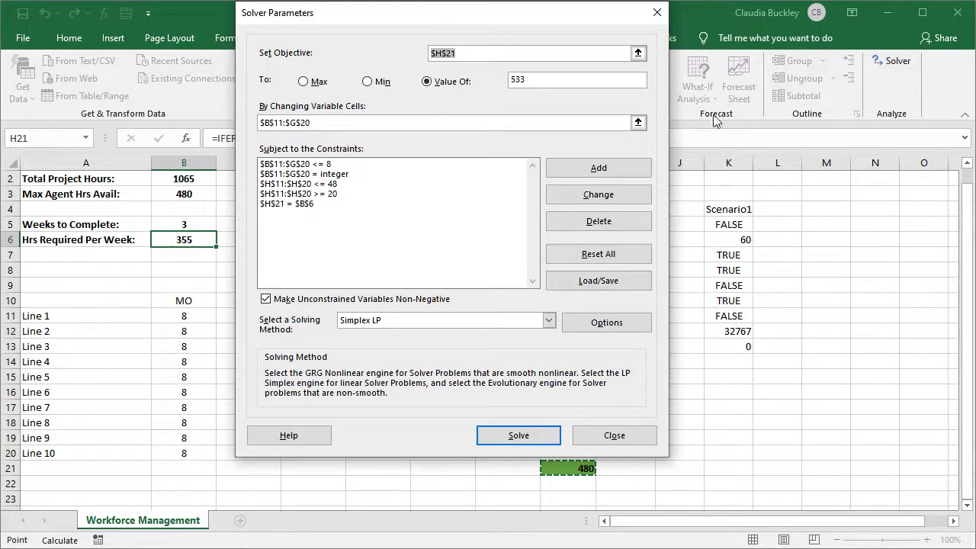
left_click_drag(531, 79, 504, 75)
type("3")
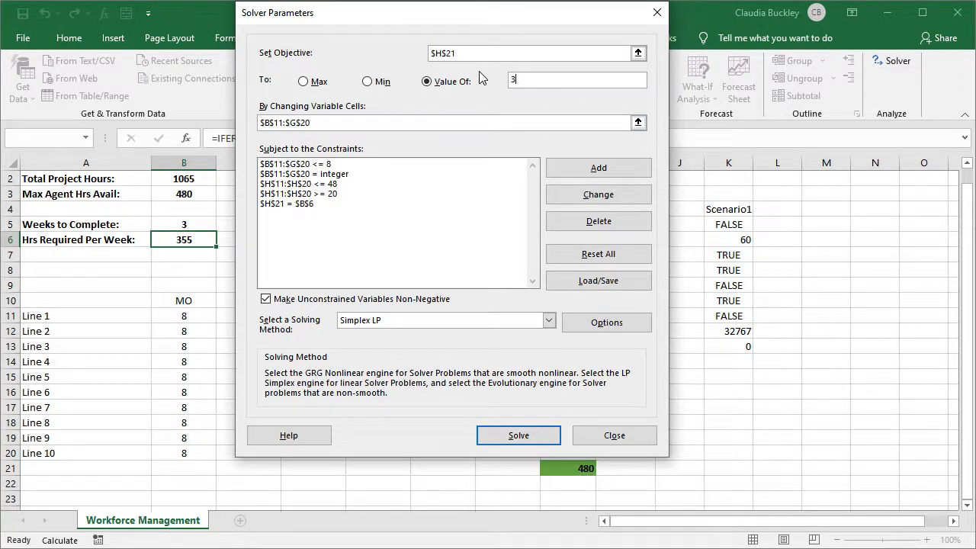
type("55")
Load the saved model from K5:K13 in place of the current one, solve it, and keep the solution
left_click(579, 281)
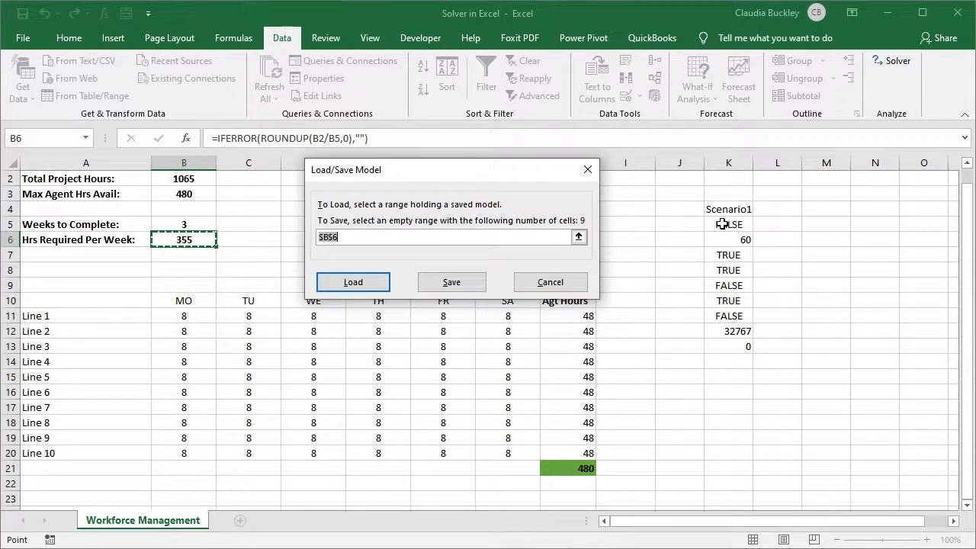
left_click_drag(722, 224, 723, 345)
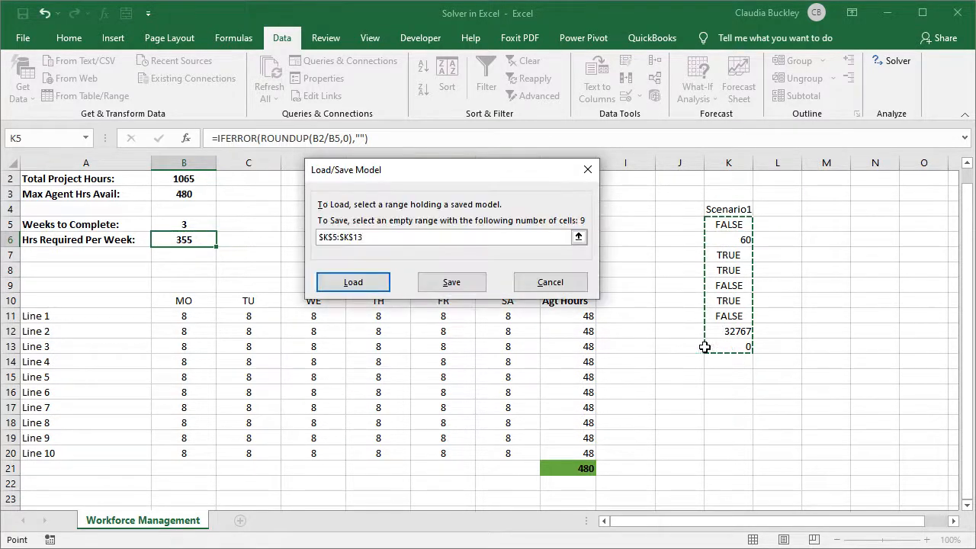
left_click(385, 284)
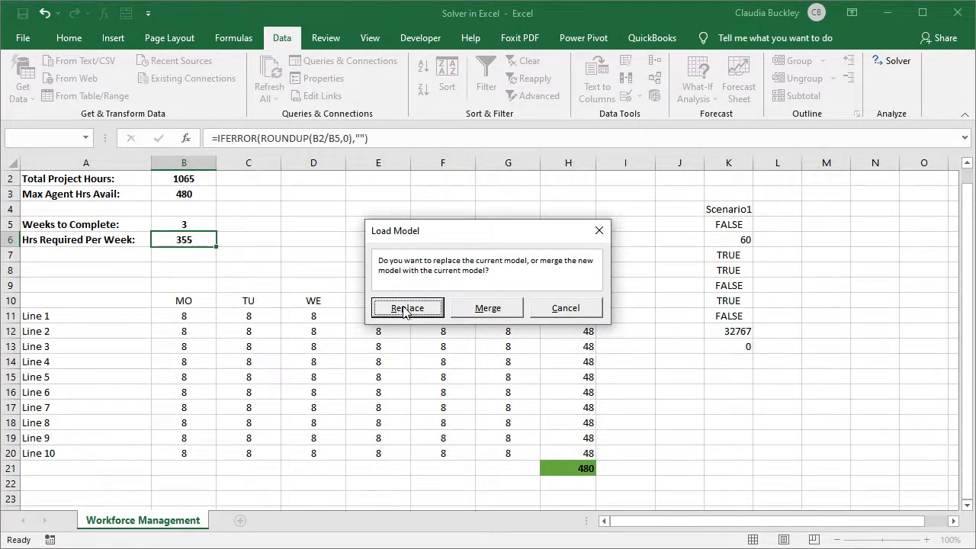
left_click(404, 313)
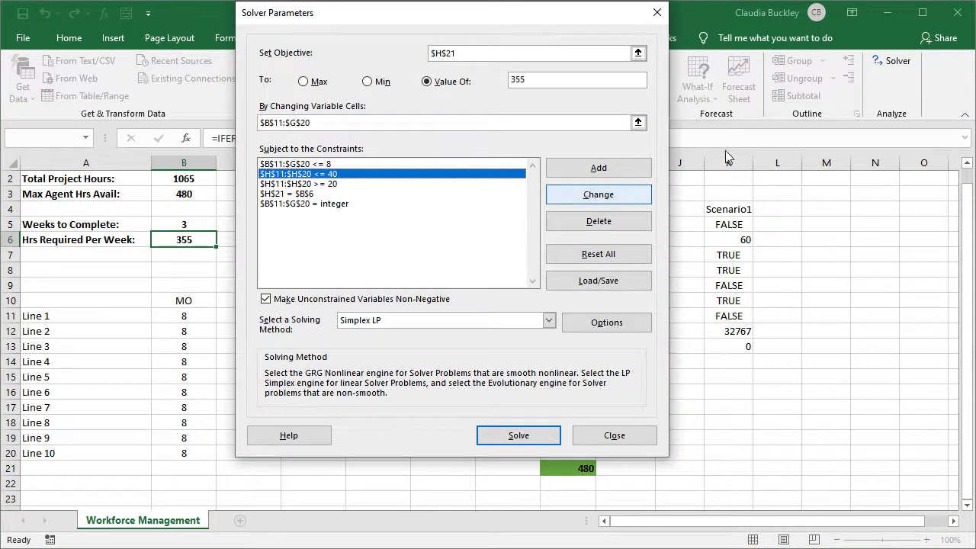
left_click(519, 437)
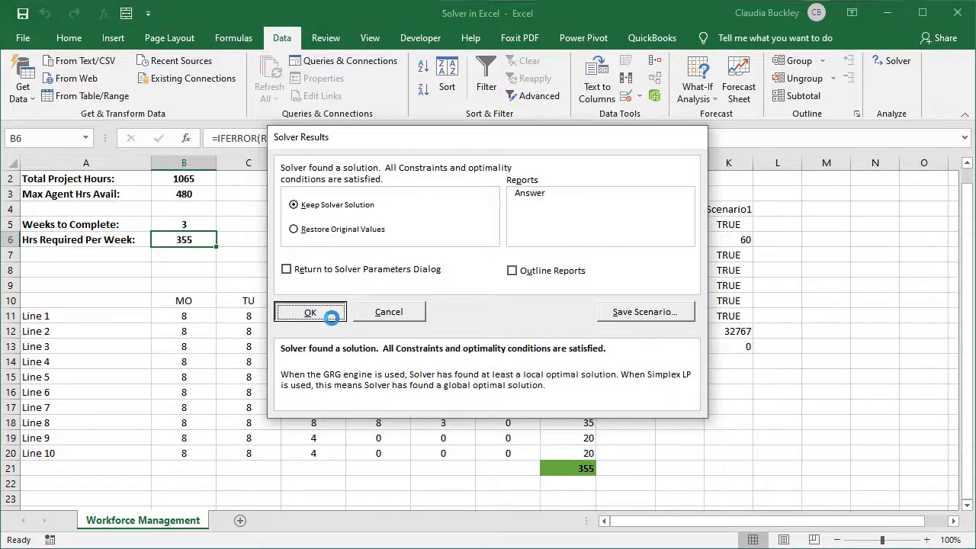
left_click(337, 313)
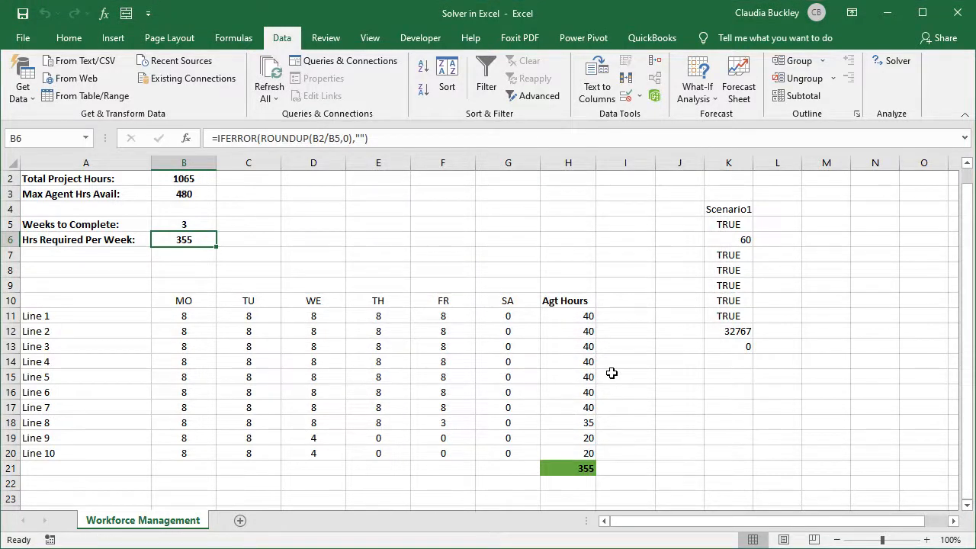